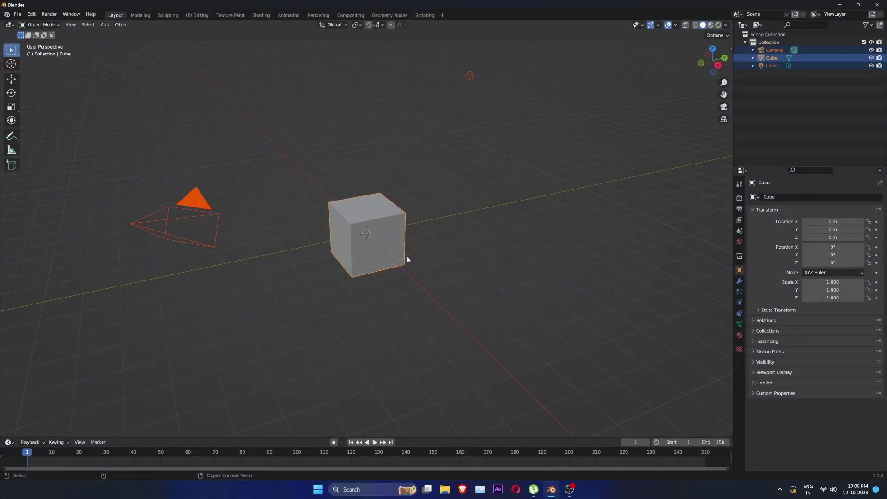
# Step: Delete the default cube, camera and light and add a UV sphere at the world origin
pyautogui.press('Delete')
pyautogui.hotkey('shift', 'a')
pyautogui.moveTo(407, 256)
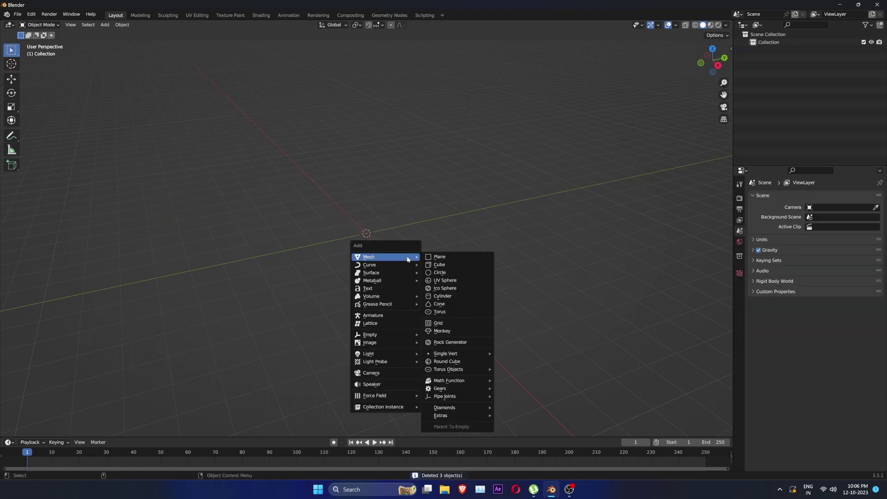
pyautogui.click(443, 280)
pyautogui.click(40, 430)
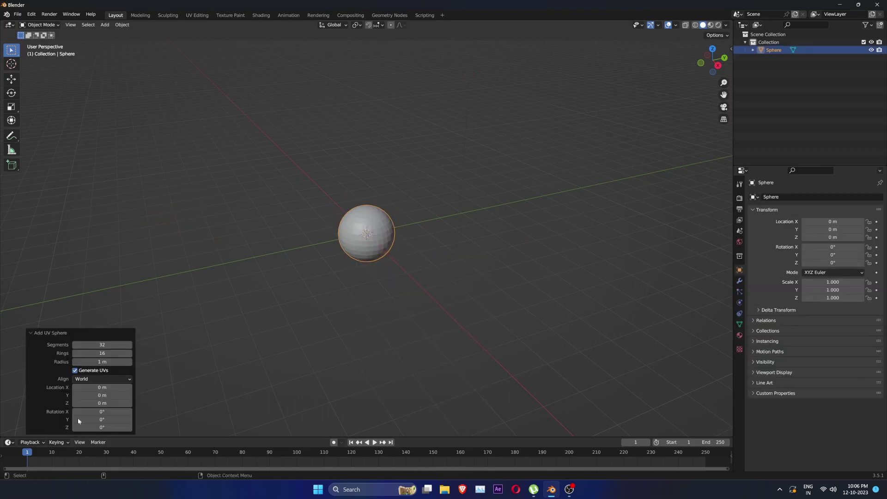
pyautogui.press('KP_1')
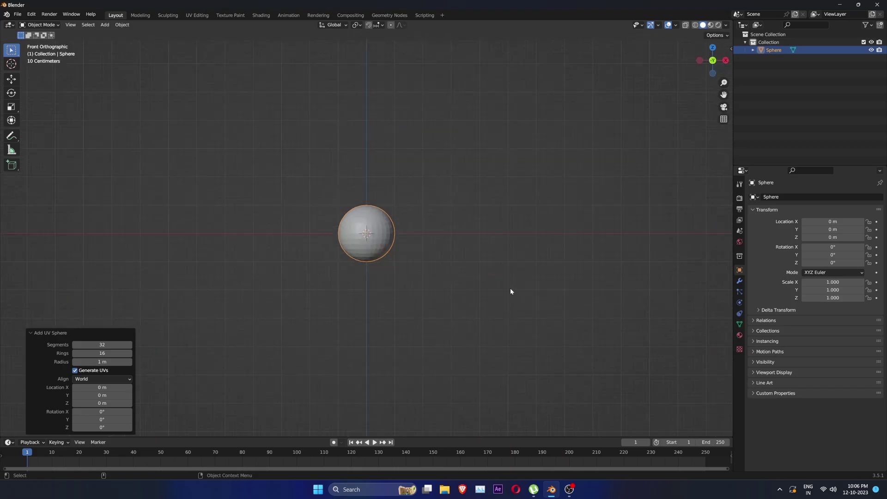
pyautogui.scroll(5, 510, 287)
pyautogui.click(487, 295)
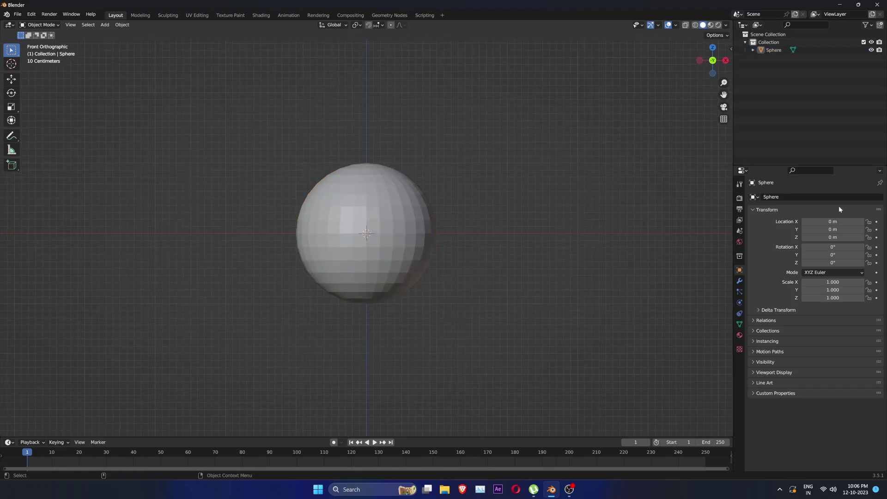
# Step: Add a particle system of type Hair to the sphere and enable its Advanced option
pyautogui.click(425, 222)
pyautogui.click(739, 291)
pyautogui.click(880, 197)
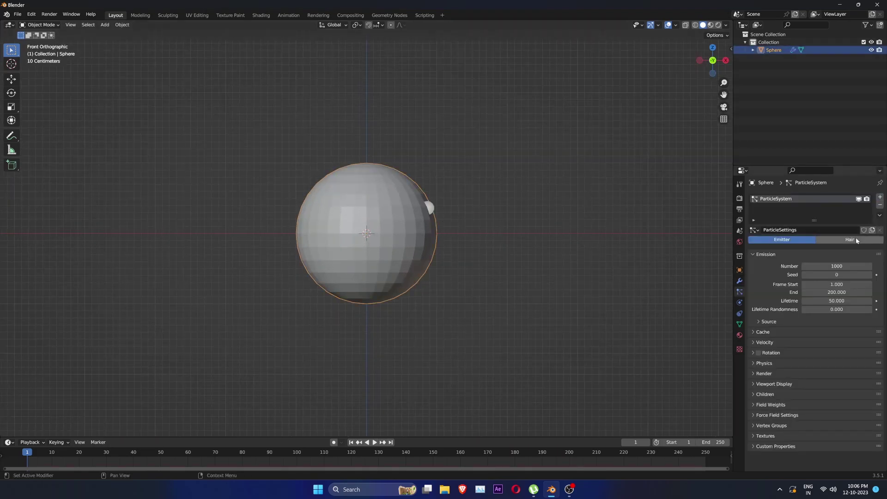
pyautogui.click(827, 239)
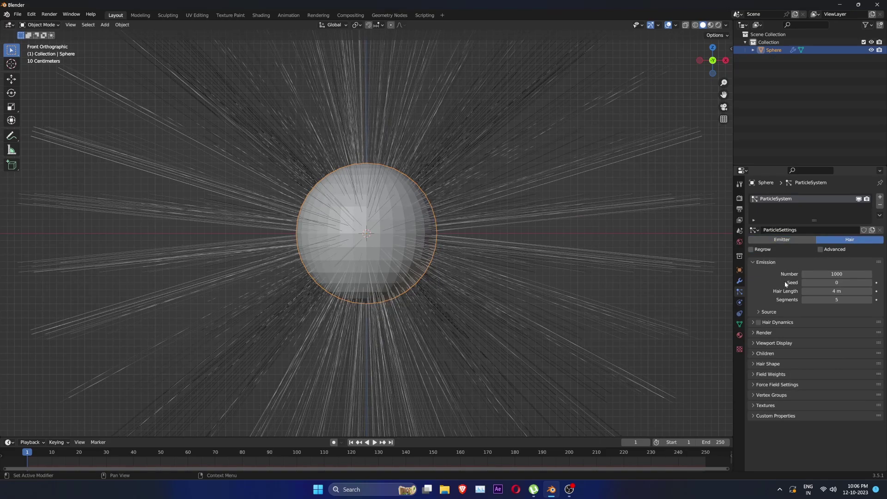
pyautogui.click(821, 250)
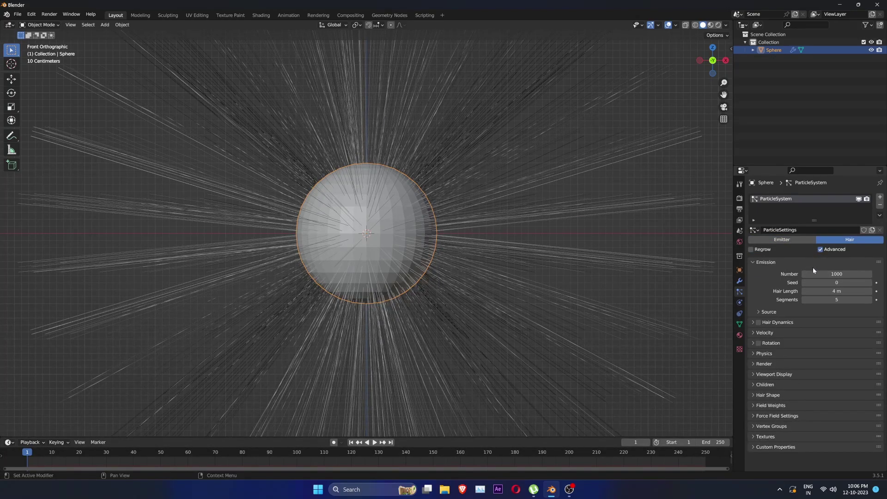
# Step: Set the hair length to 1.5 m and turn off Even Distribution for the emission source
pyautogui.doubleClick(836, 291)
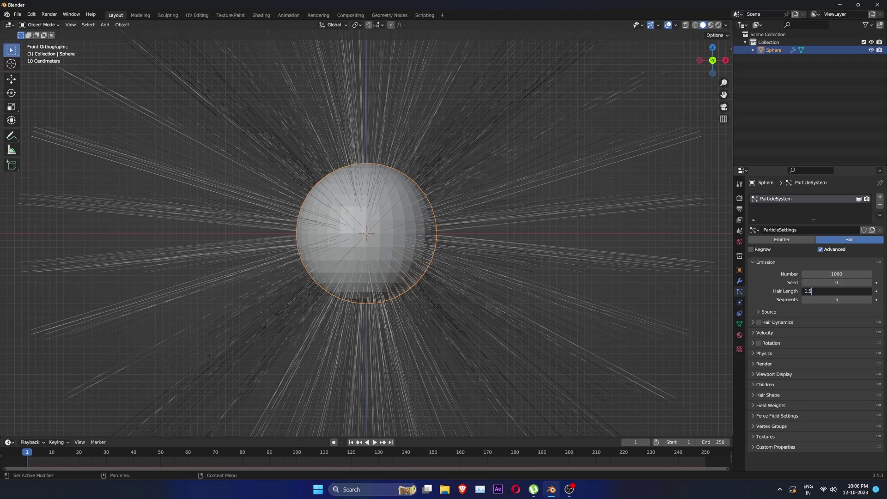
pyautogui.press('Return')
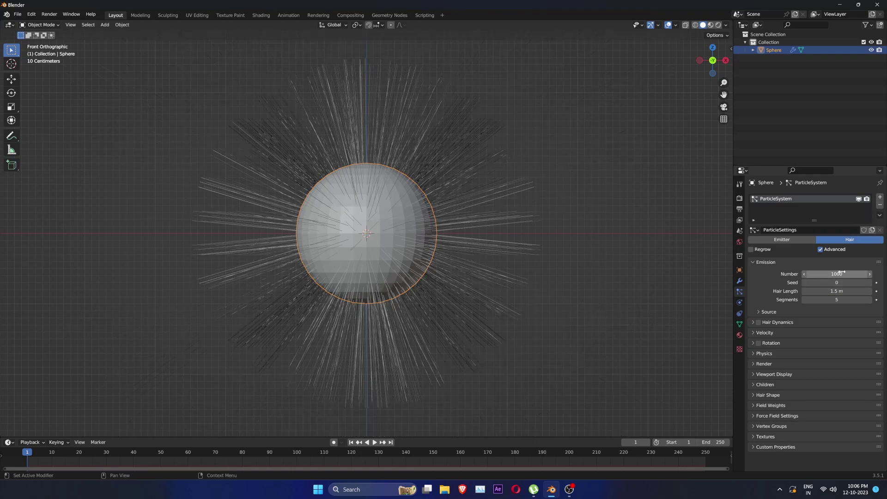
pyautogui.click(759, 312)
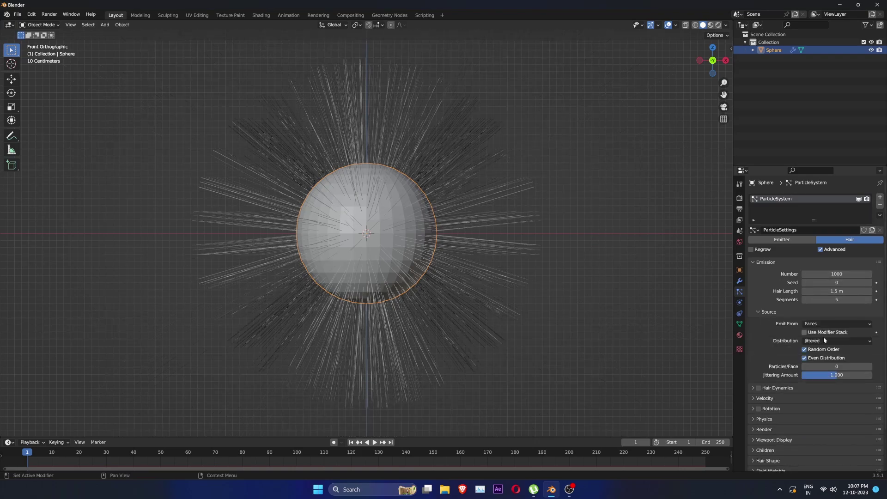
pyautogui.click(805, 359)
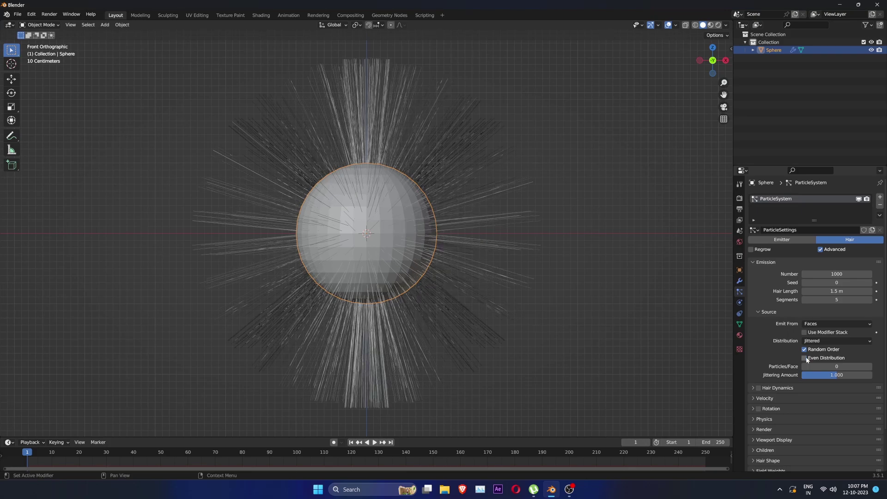
# Step: Enable Hair Dynamics for the particle system and set its volume Air Drag to 0.5
pyautogui.click(757, 389)
pyautogui.click(753, 389)
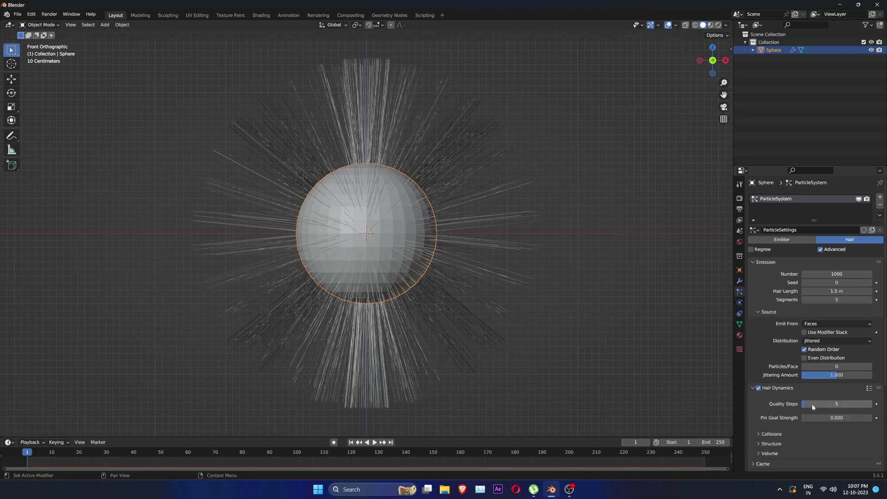
pyautogui.scroll(-5, 811, 405)
pyautogui.click(758, 360)
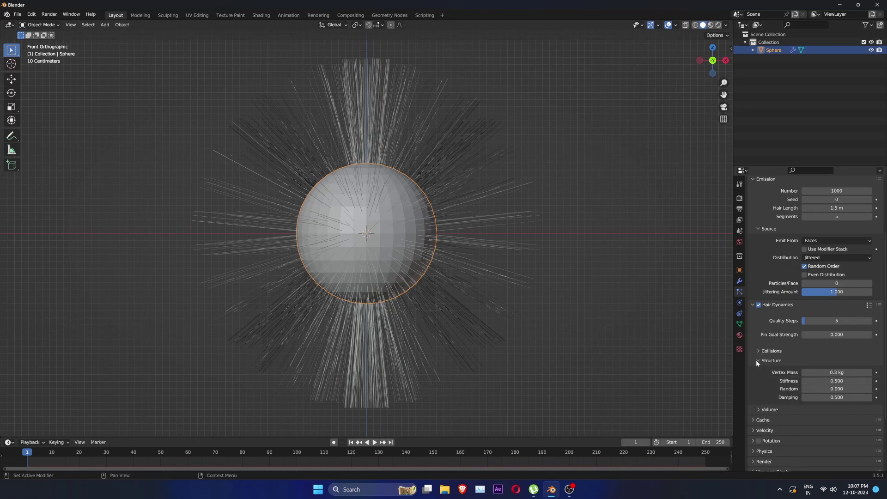
pyautogui.click(762, 409)
pyautogui.scroll(-2, 773, 406)
pyautogui.scroll(-1, 774, 407)
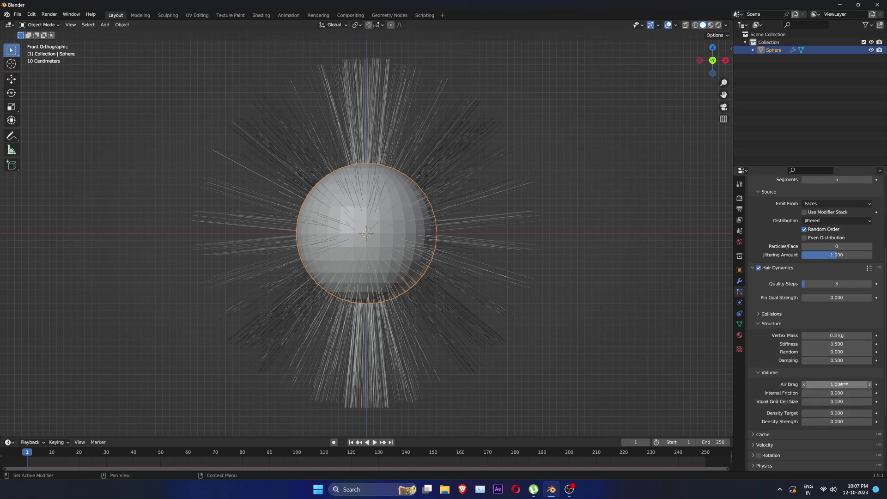
pyautogui.click(827, 384)
pyautogui.write('0.5')
pyautogui.press('Return')
# Step: Set the Brownian force in the particle physics to 0.1
pyautogui.scroll(-3, 801, 419)
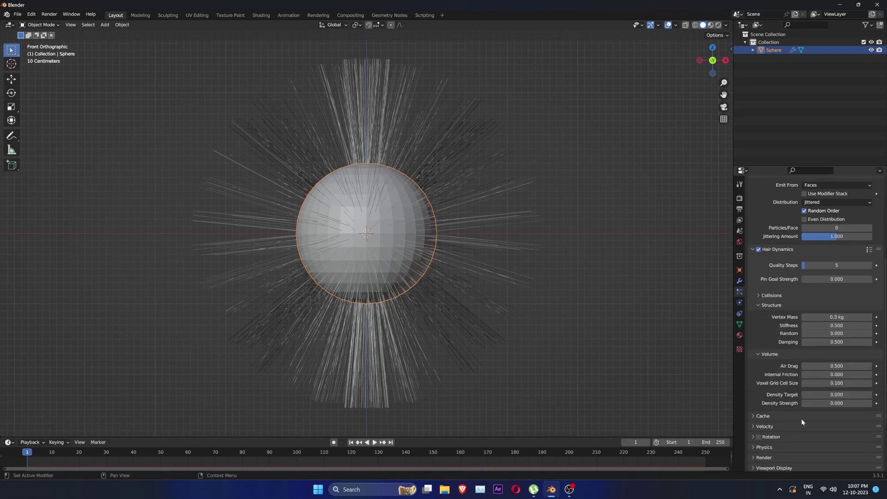
pyautogui.click(763, 421)
pyautogui.scroll(-5, 786, 423)
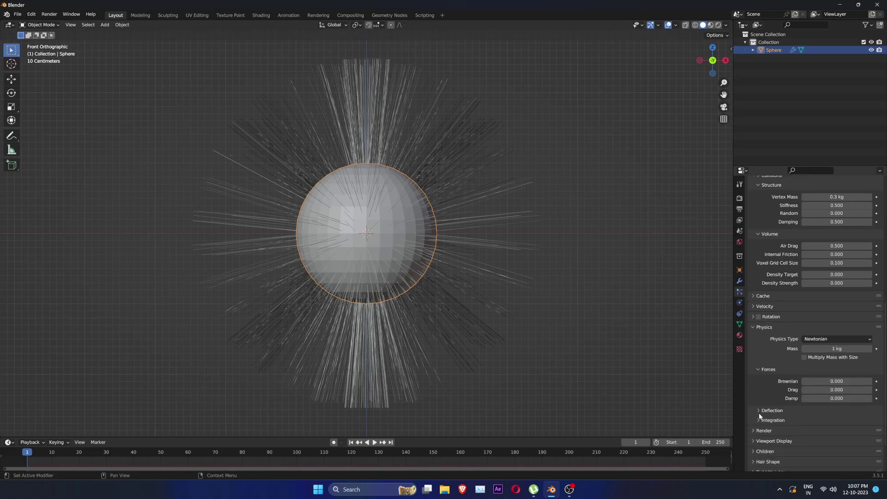
pyautogui.click(853, 380)
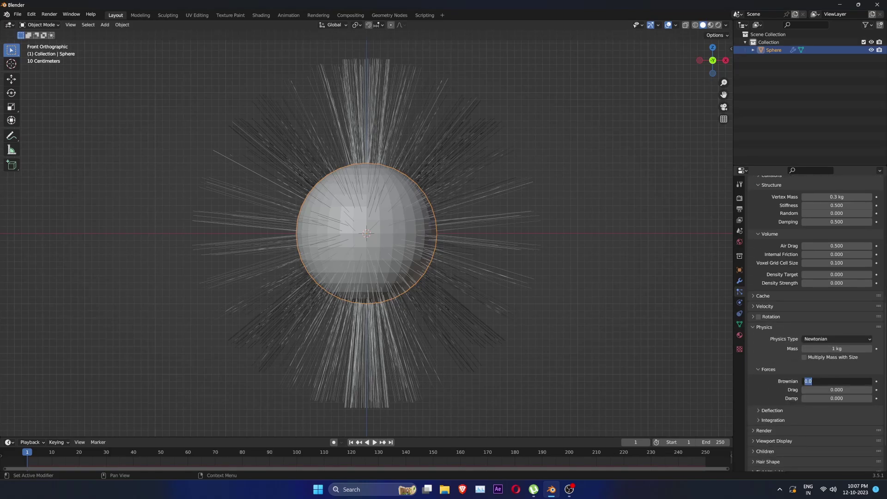
pyautogui.press('Return')
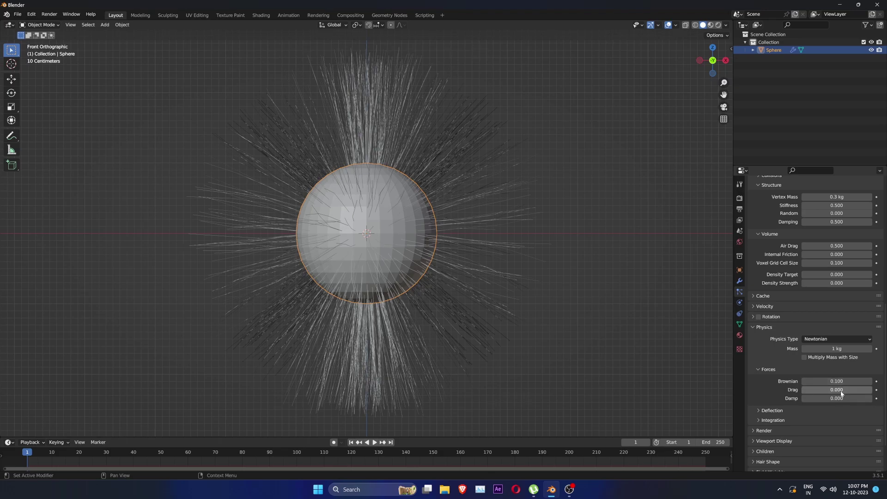
# Step: Turn off Show Emitter in the particle system's render settings
pyautogui.scroll(-2, 769, 422)
pyautogui.click(754, 394)
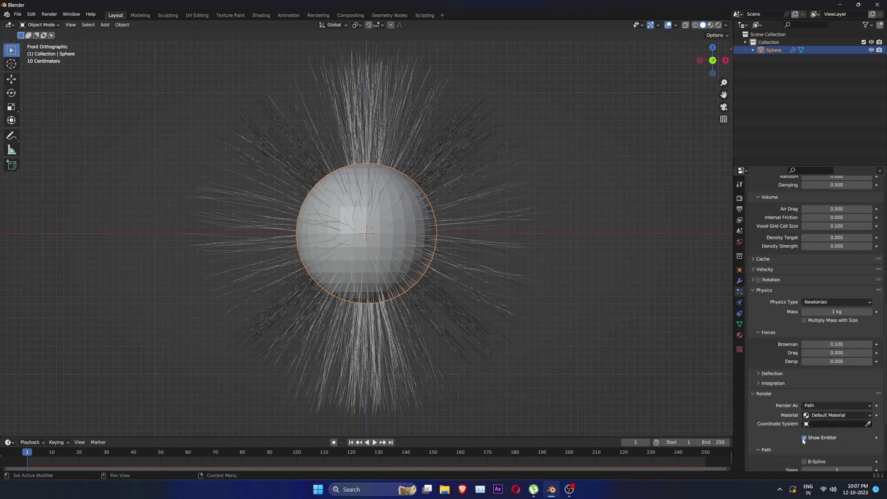
pyautogui.click(805, 438)
# Step: Give the hair Interpolated children with a display amount of 20
pyautogui.scroll(-6, 802, 437)
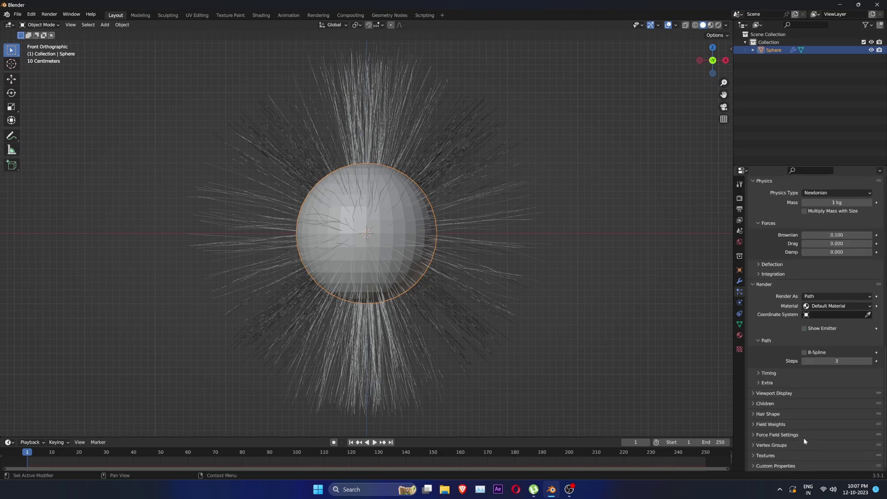
pyautogui.click(753, 403)
pyautogui.click(858, 415)
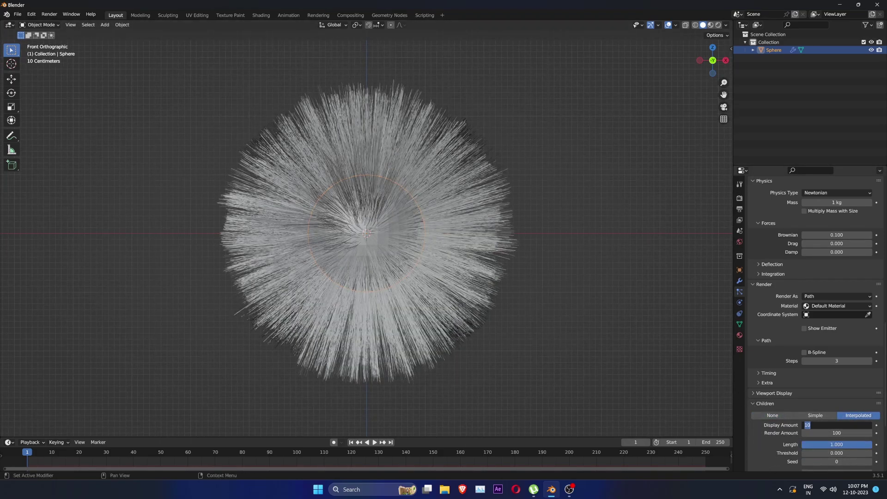
pyautogui.write('20')
pyautogui.press('Return')
# Step: Set the children's clumping to a Clump of 0.86 and a Shape of 0.26
pyautogui.scroll(-6, 782, 405)
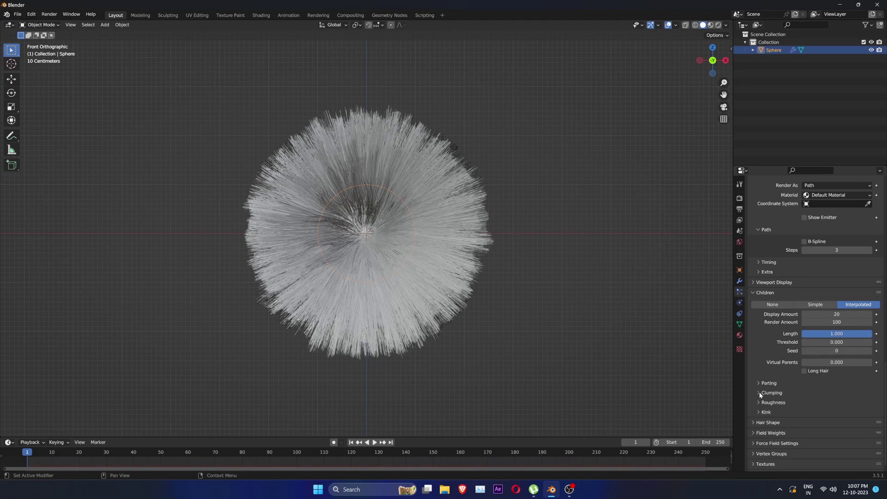
pyautogui.click(759, 394)
pyautogui.click(860, 413)
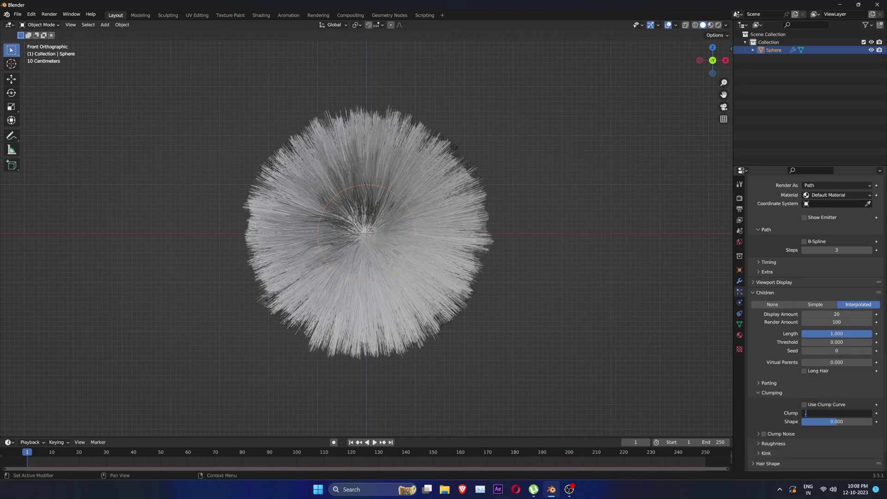
pyautogui.write('.86')
pyautogui.press('Return')
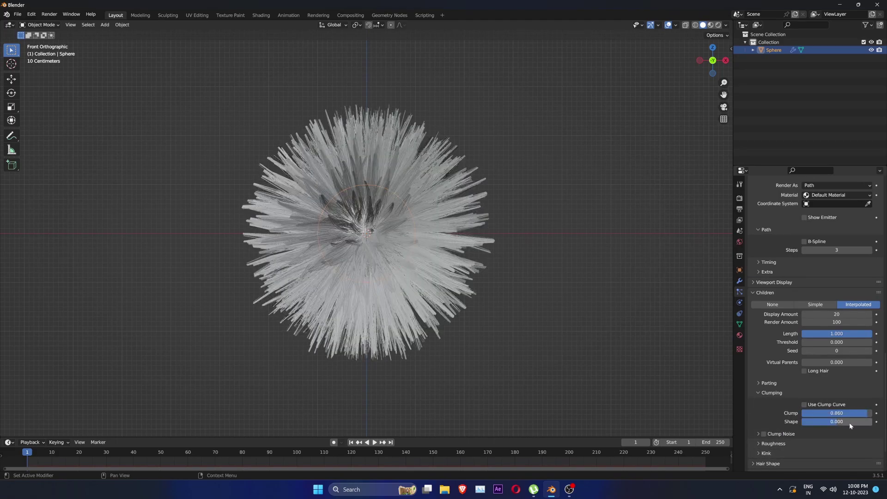
pyautogui.click(846, 420)
pyautogui.write('.26')
pyautogui.press('Return')
# Step: Hide the particle system in the viewport and keyframe the sphere's Z rotation of 0° at frame 20
pyautogui.scroll(20, 822, 278)
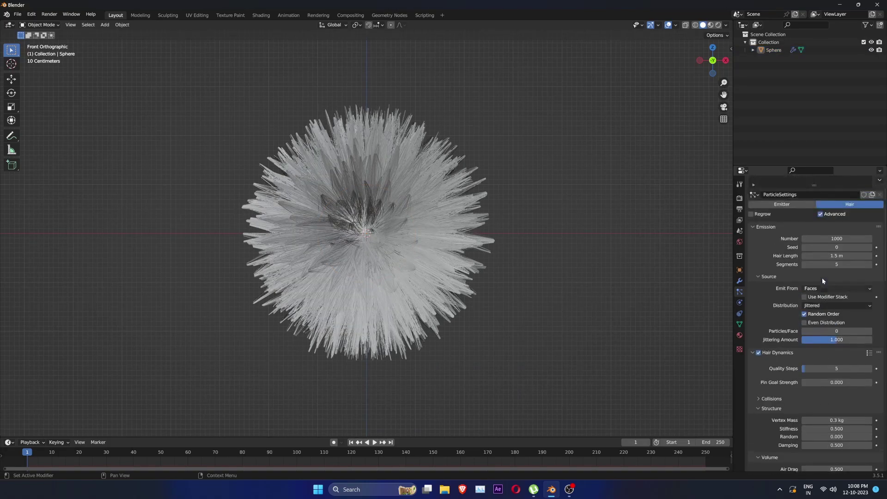
pyautogui.click(858, 198)
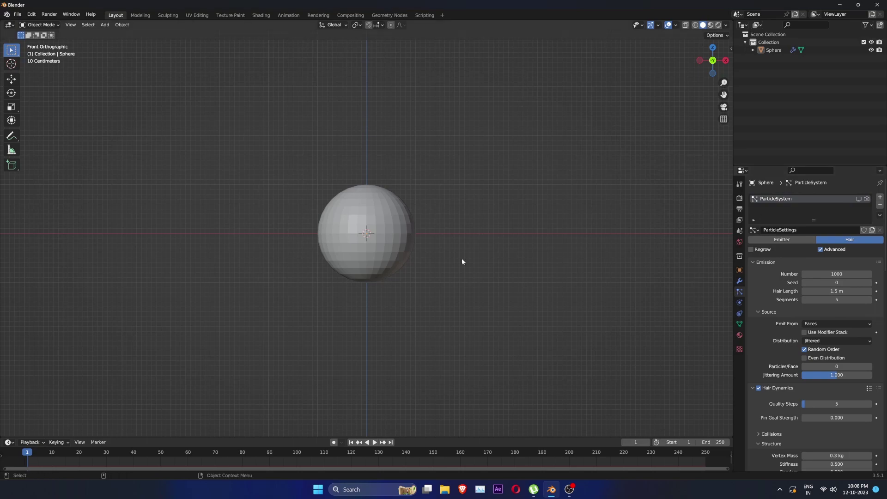
pyautogui.click(398, 260)
pyautogui.click(76, 453)
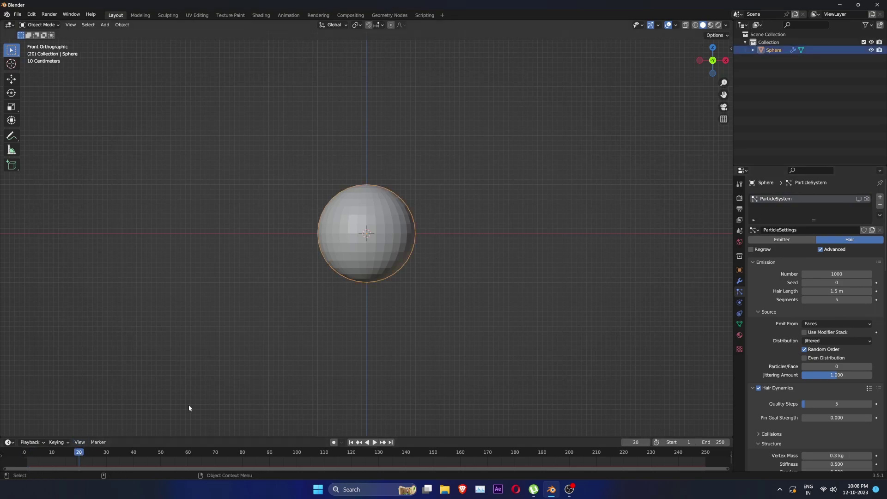
pyautogui.click(738, 270)
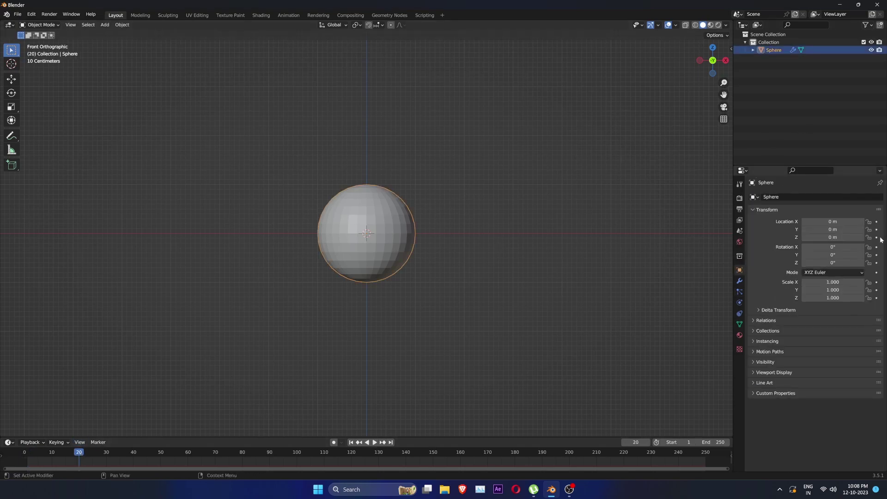
pyautogui.click(877, 262)
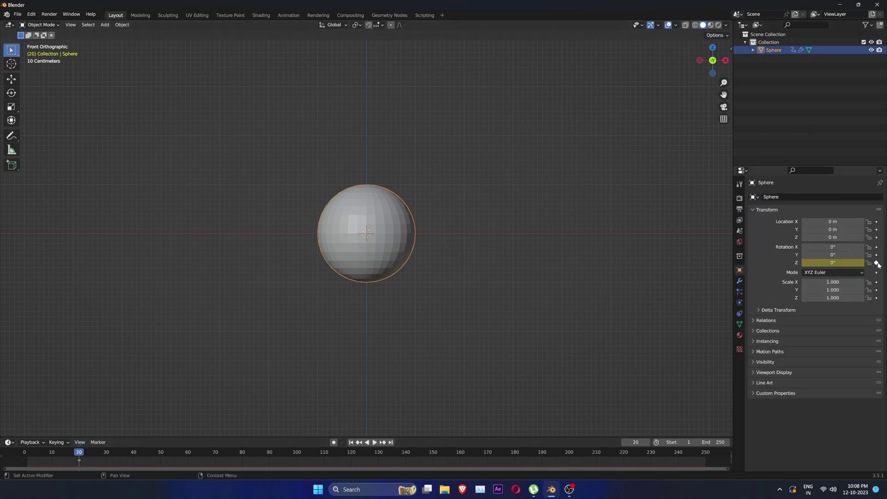
# Step: Set the sphere's Z rotation to 180° at frame 60 and insert a keyframe for it
pyautogui.click(187, 454)
pyautogui.moveTo(832, 263); pyautogui.dragTo(856, 263)
pyautogui.click(832, 262)
pyautogui.write('180')
pyautogui.press('Return')
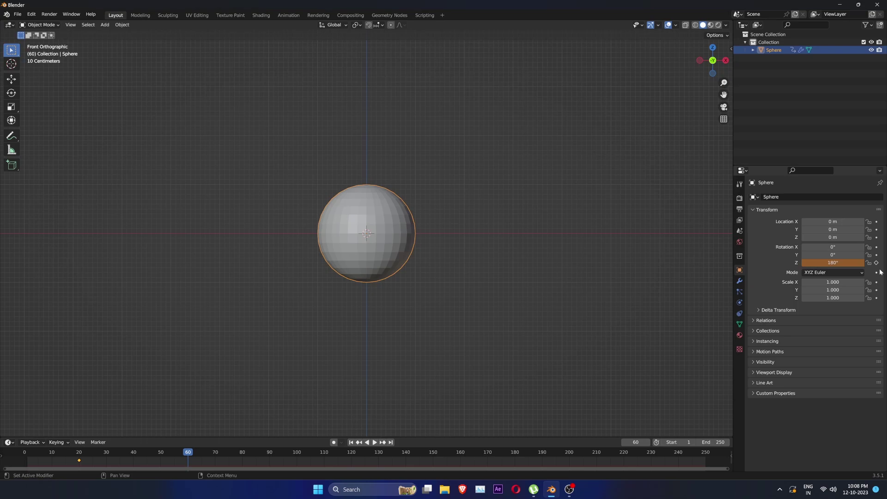
pyautogui.click(876, 262)
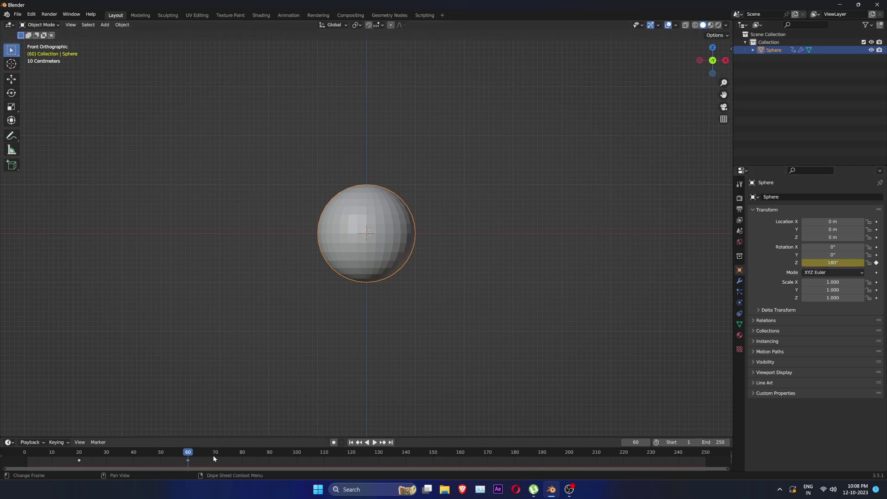
# Step: Copy the rotation keyframe from frame 20 to frame 100 and return to the first frame
pyautogui.moveTo(63, 461); pyautogui.dragTo(77, 461, button='middle')
pyautogui.click(94, 460)
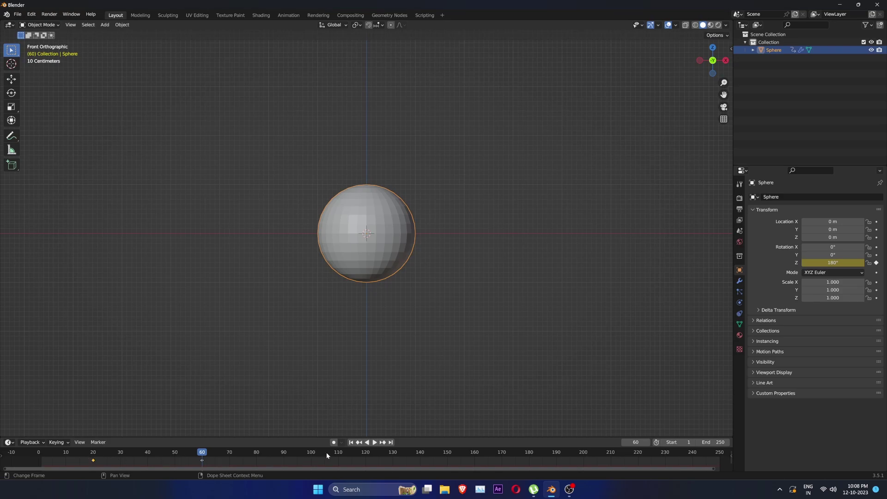
pyautogui.click(310, 459)
pyautogui.press('space')
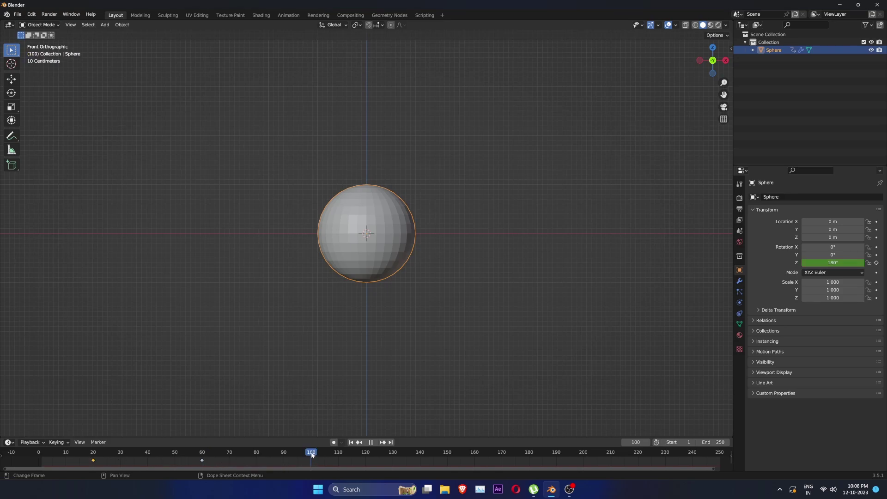
pyautogui.moveTo(313, 455); pyautogui.dragTo(311, 454)
pyautogui.hotkey('ctrl', 'v')
pyautogui.hotkey('shift', 'Left')
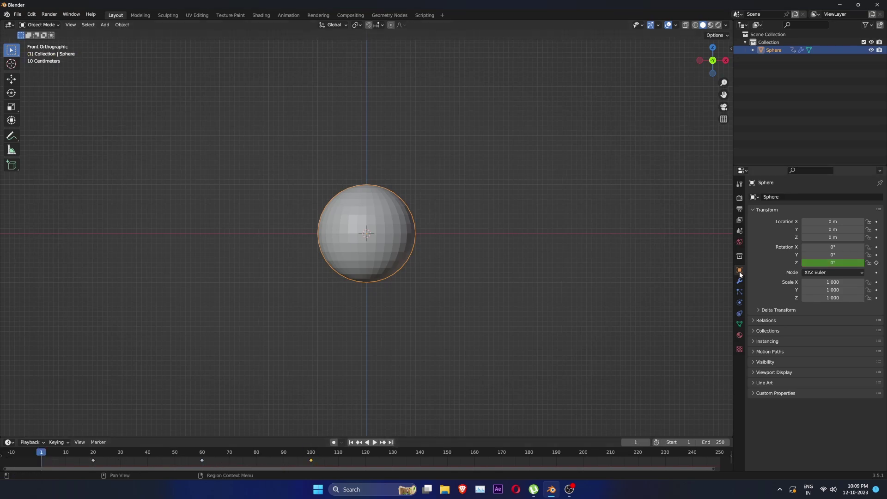
# Step: Show the sphere's hair particle system in the viewport again
pyautogui.click(739, 291)
pyautogui.click(858, 199)
pyautogui.scroll(-20, 838, 371)
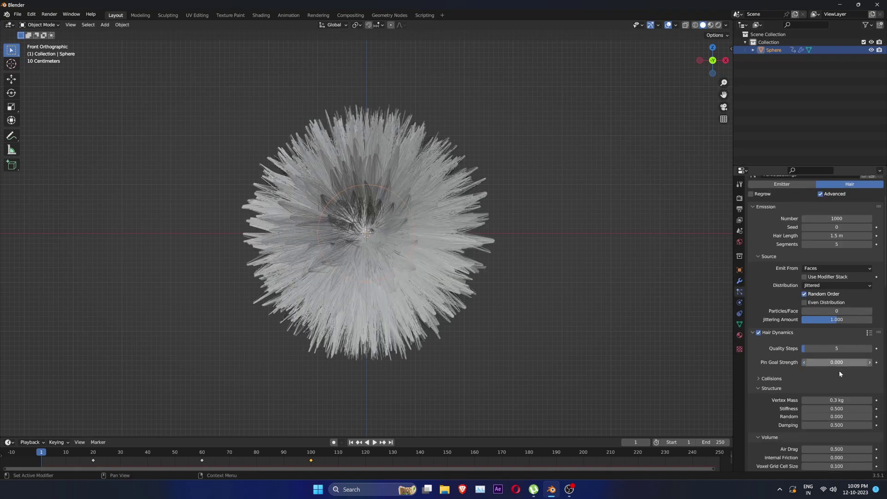
# Step: Bake the hair dynamics with the cache's simulation end set to frame 180 and preview the animation
pyautogui.scroll(-12, 794, 370)
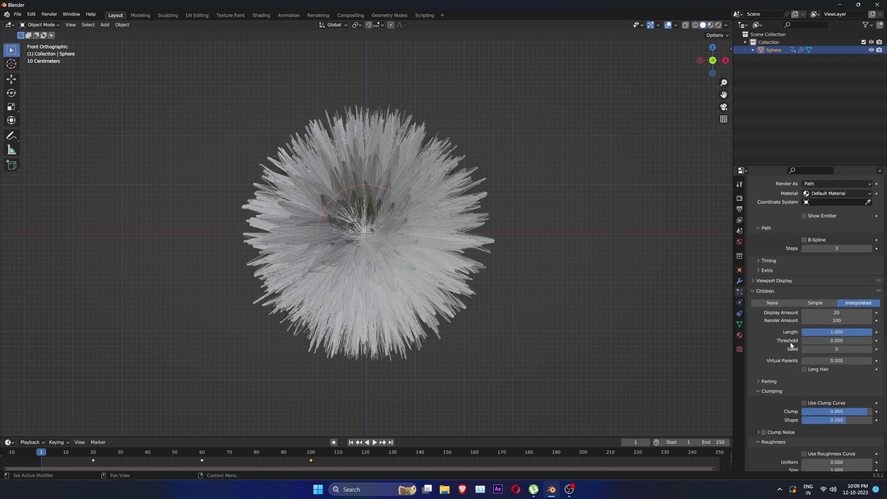
pyautogui.scroll(20, 760, 351)
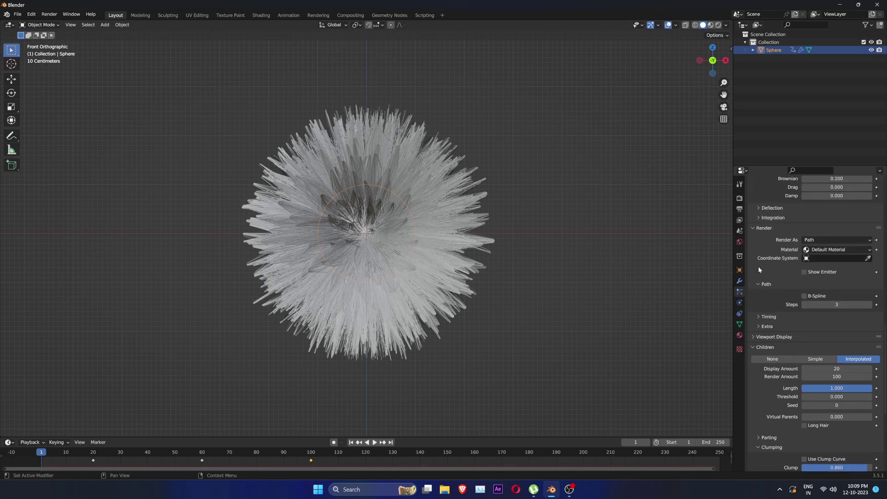
pyautogui.scroll(3, 757, 244)
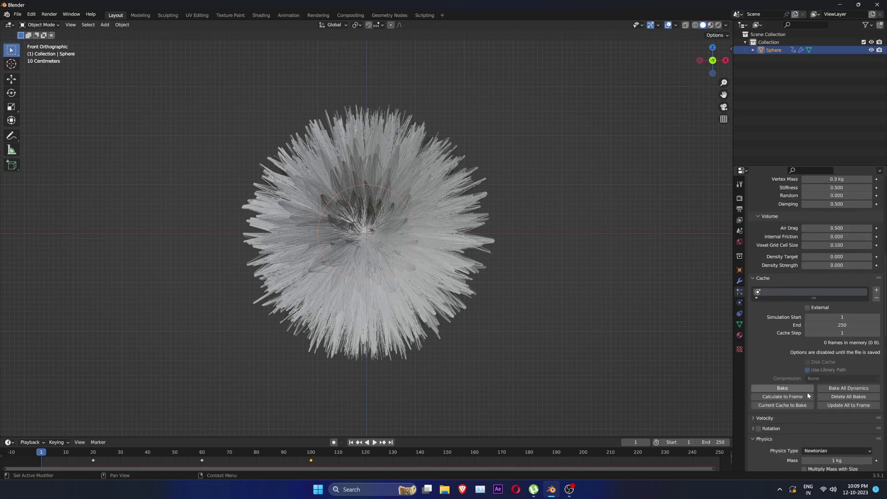
pyautogui.click(855, 327)
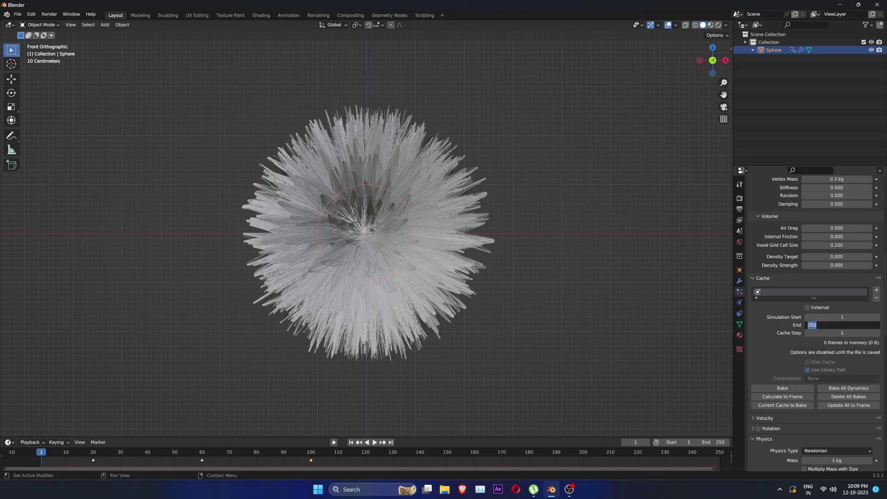
pyautogui.press('Return')
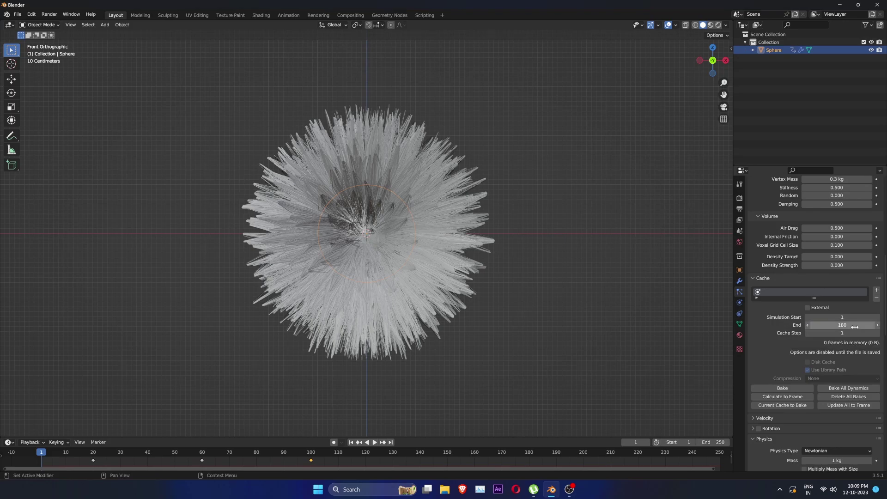
pyautogui.click(641, 300)
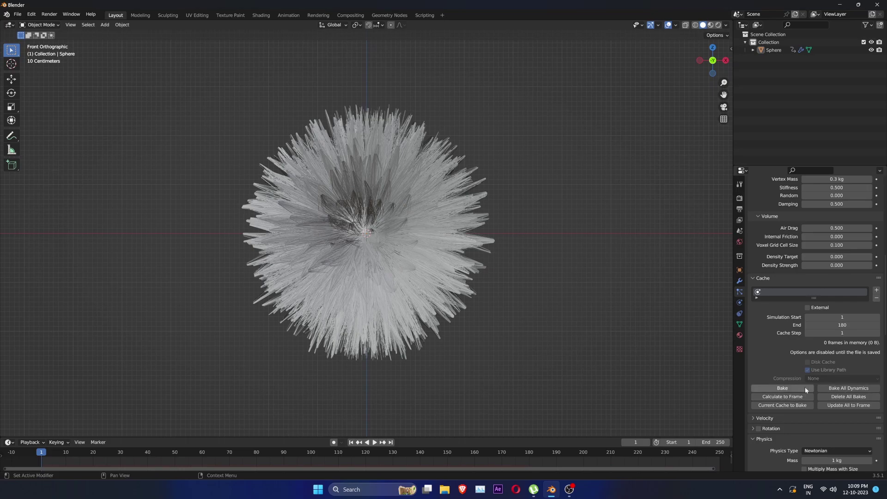
pyautogui.click(804, 386)
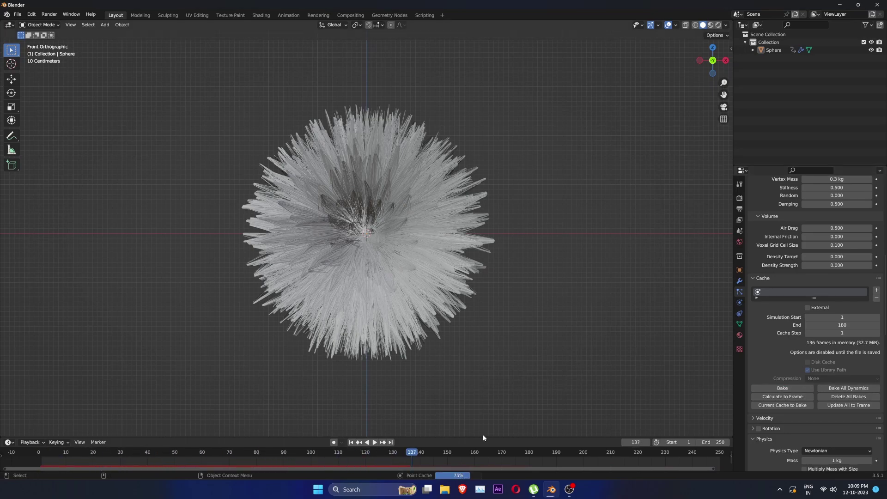
pyautogui.click(374, 442)
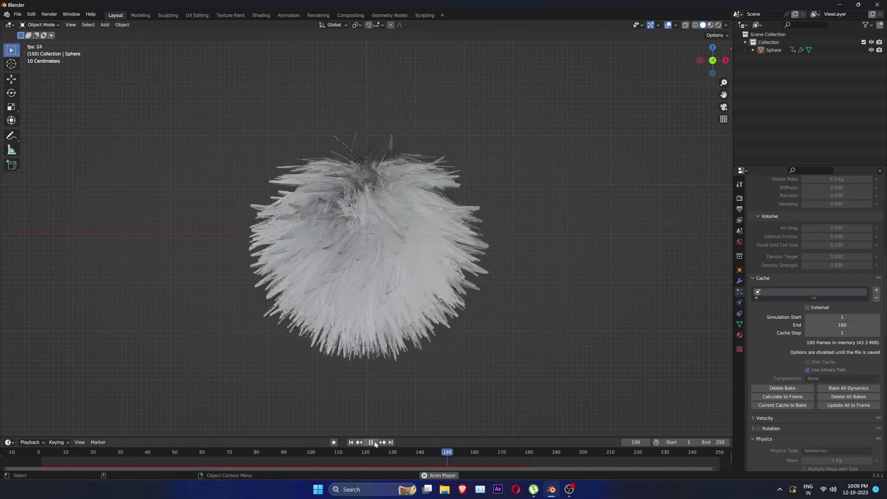
pyautogui.press('Escape')
# Step: Delete the baked hair simulation and set the particle system's hair length to 1.1 m
pyautogui.scroll(-2, 840, 398)
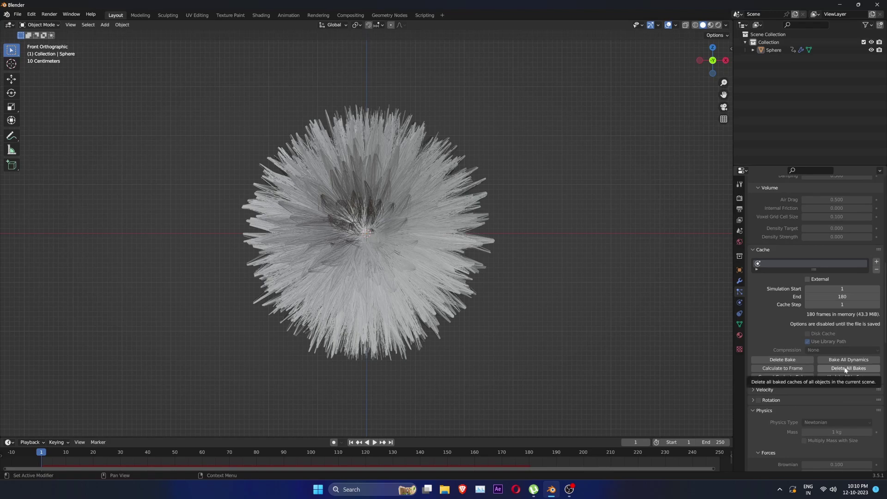
pyautogui.scroll(15, 836, 377)
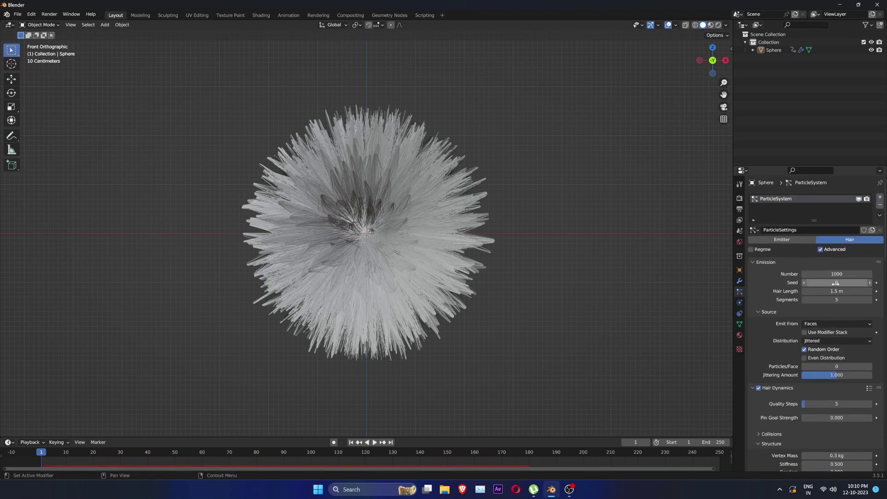
pyautogui.click(836, 291)
pyautogui.write('1.1')
pyautogui.press('Return')
pyautogui.scroll(-15, 839, 333)
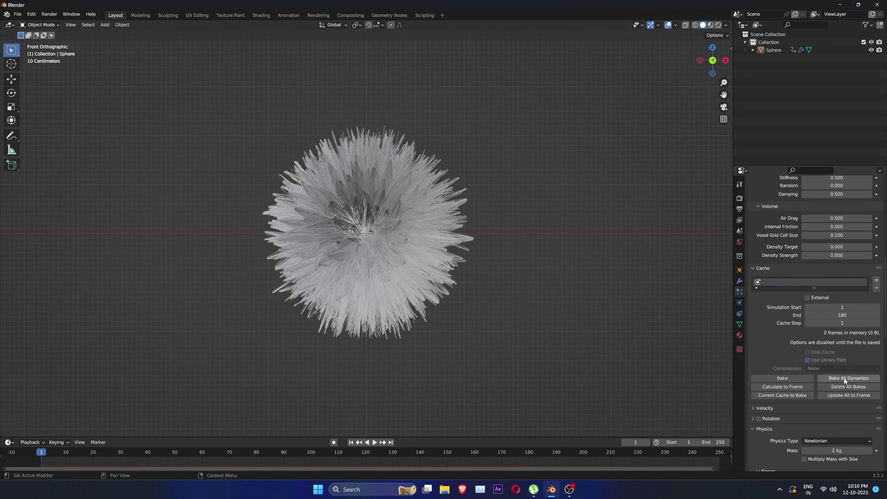
# Step: Bake the hair dynamics for the shortened hair and play back the animation
pyautogui.click(782, 377)
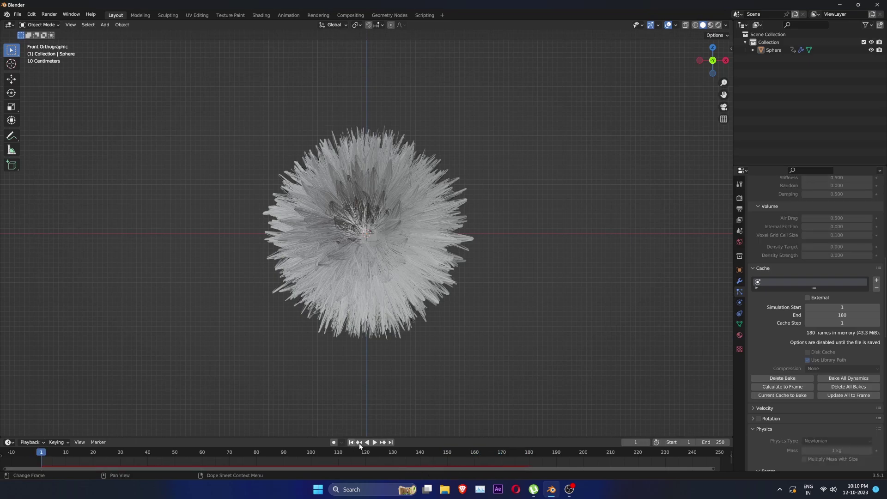
pyautogui.click(375, 442)
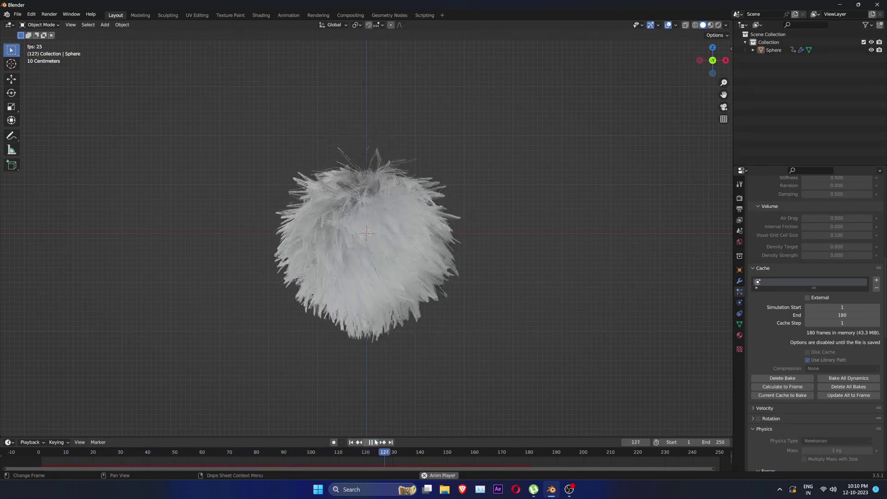
pyautogui.click(374, 442)
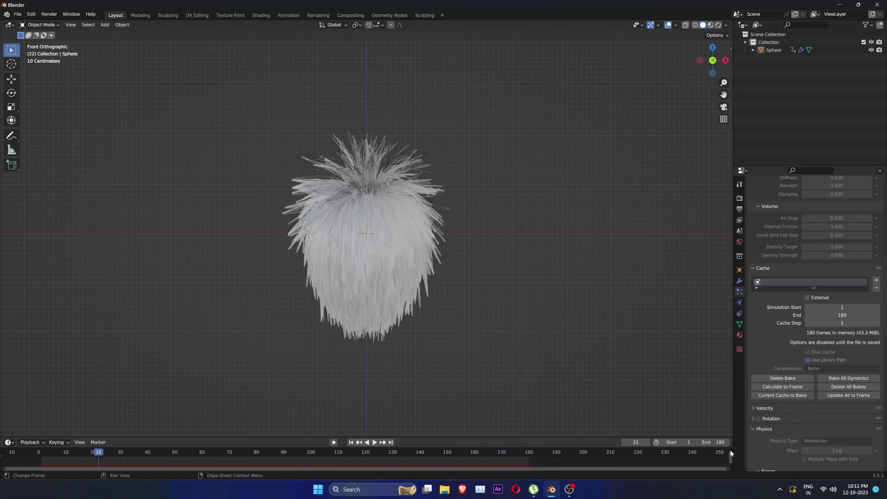
# Step: Rebake the hair dynamics with both the scene and the cache simulation ending at frame 220, and return to the first frame
pyautogui.press('Return')
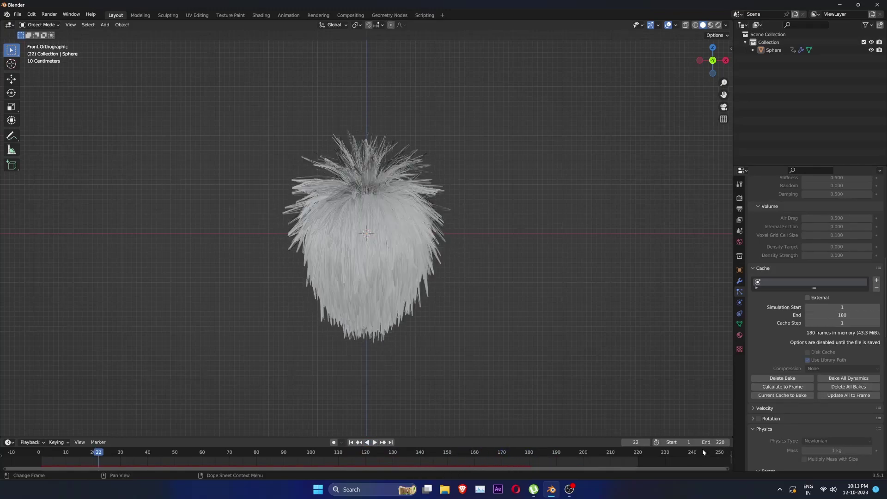
pyautogui.click(782, 378)
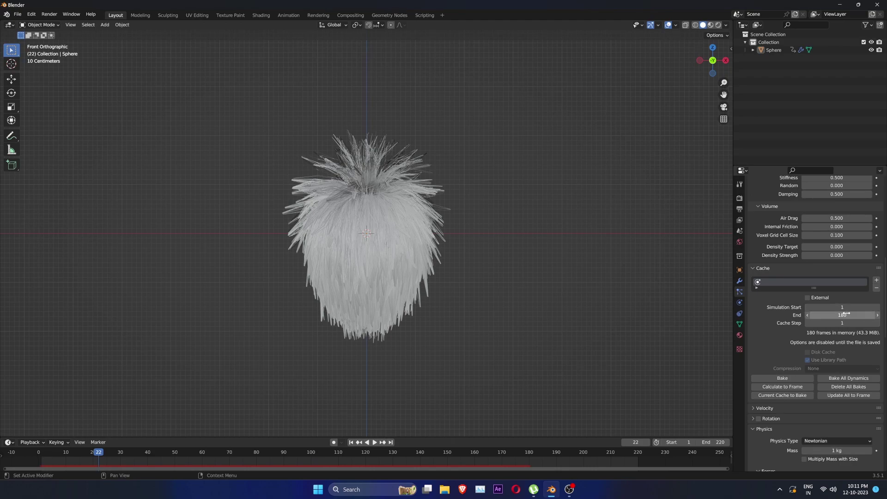
pyautogui.doubleClick(842, 315)
pyautogui.write('220')
pyautogui.press('Return')
pyautogui.click(810, 377)
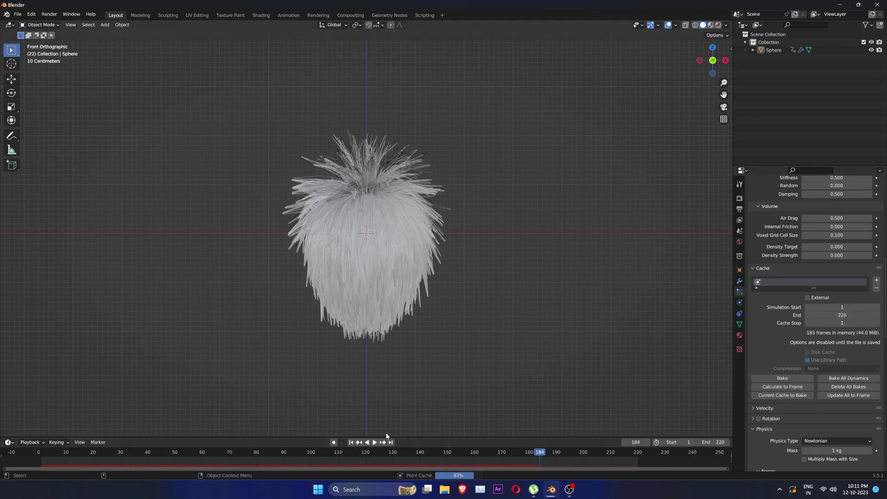
pyautogui.click(350, 442)
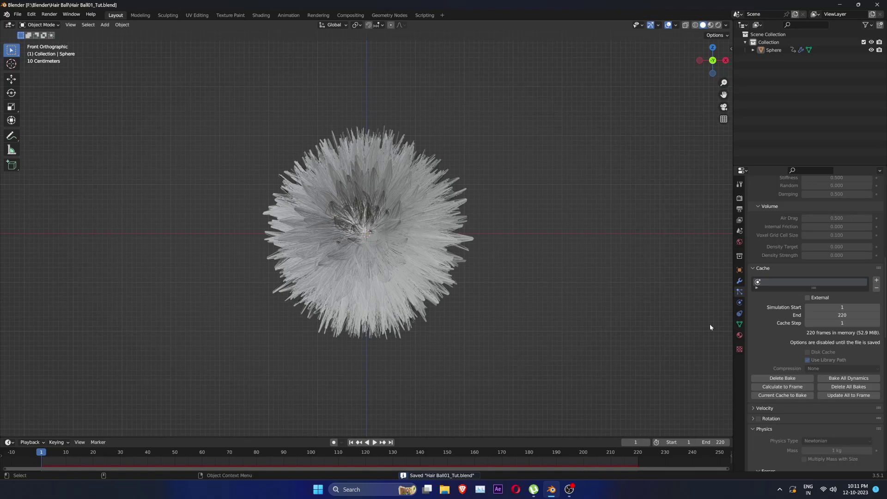
# Step: Add a camera aligned to the front view and move it back to a Y location of about -14.1 m
pyautogui.hotkey('shift', 'a')
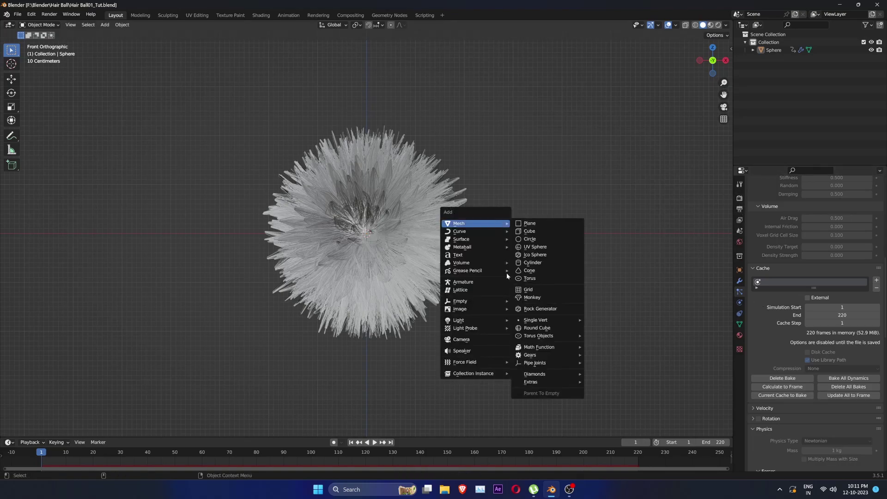
pyautogui.moveTo(498, 320)
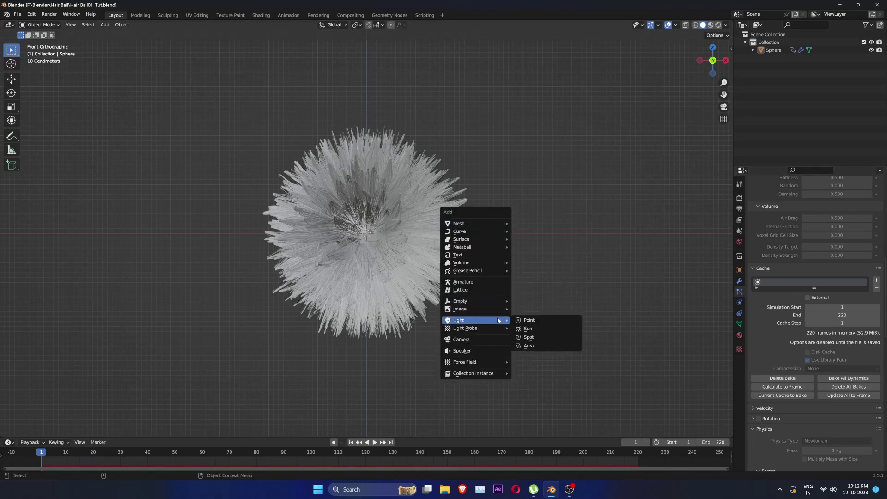
pyautogui.click(484, 340)
pyautogui.press('ctrl+alt+KP_0')
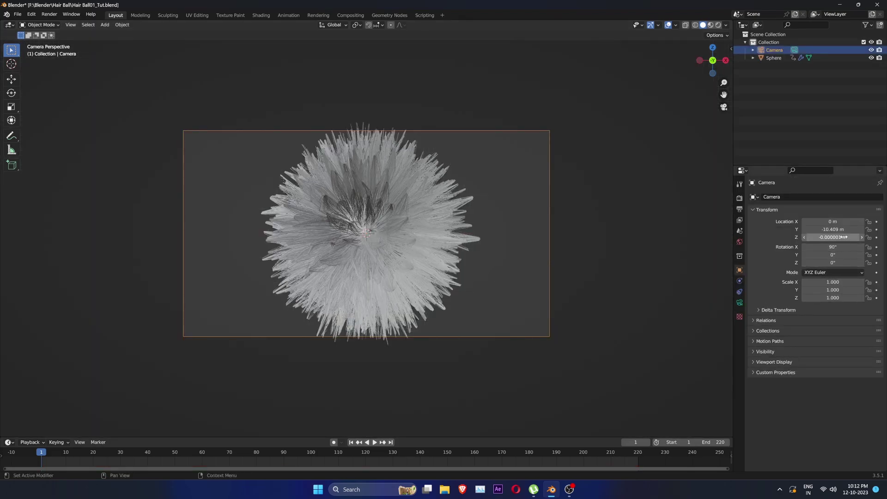
pyautogui.moveTo(831, 229)
pyautogui.mouseDown()
pyautogui.moveTo(794, 229)
pyautogui.moveTo(839, 230)
pyautogui.mouseUp()
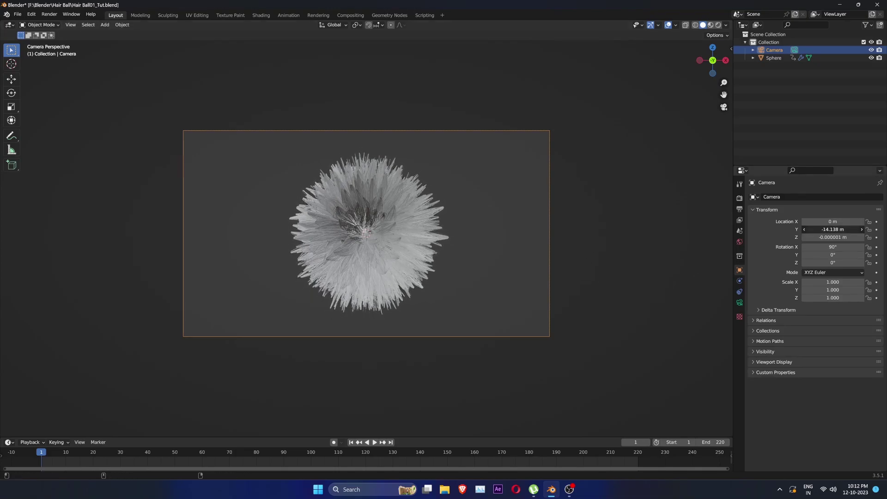
# Step: Set the render engine to Cycles
pyautogui.click(740, 198)
pyautogui.click(739, 184)
pyautogui.click(739, 198)
pyautogui.click(822, 198)
pyautogui.click(828, 225)
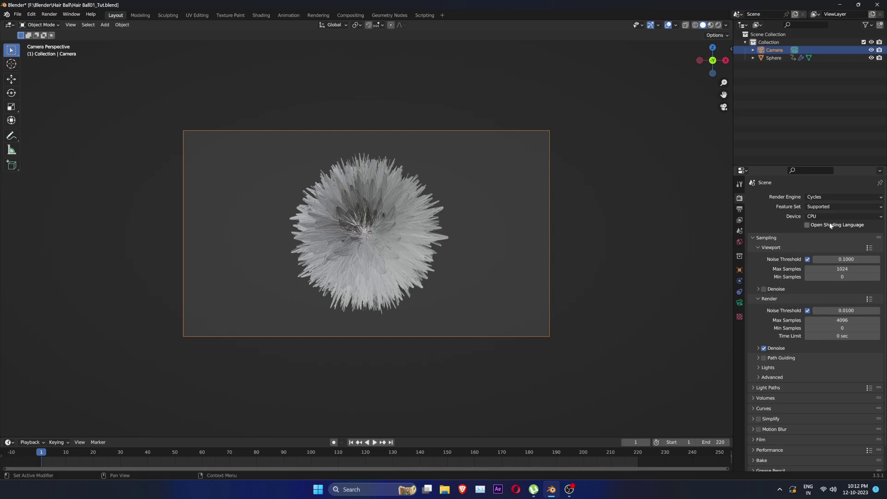
# Step: Set the render output's X resolution to 1080 px for a square frame
pyautogui.click(739, 209)
pyautogui.click(837, 207)
pyautogui.write('1080')
pyautogui.press('Return')
# Step: Move the camera closer along its Y location so the hair ball fills more of the square frame
pyautogui.click(739, 220)
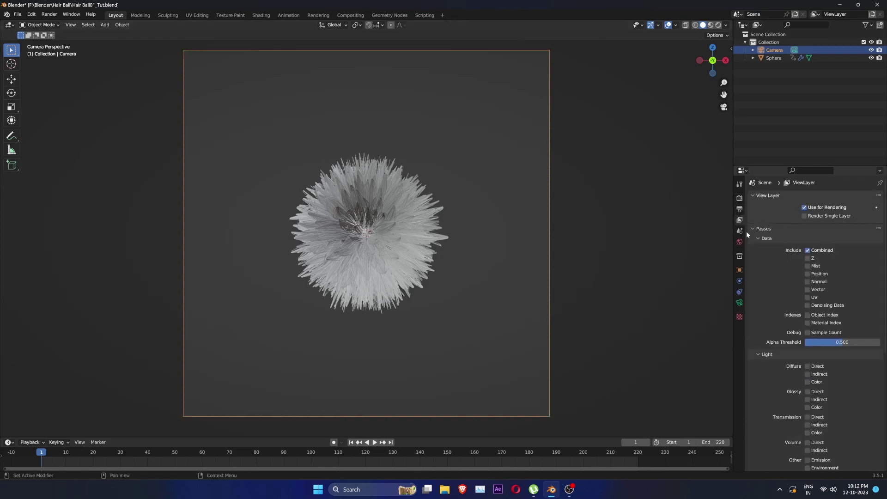
pyautogui.click(740, 230)
pyautogui.click(739, 270)
pyautogui.moveTo(830, 229); pyautogui.dragTo(850, 229)
# Step: Limit the render to 10 max samples, enable viewport denoising and show the viewport in rendered shading
pyautogui.click(739, 198)
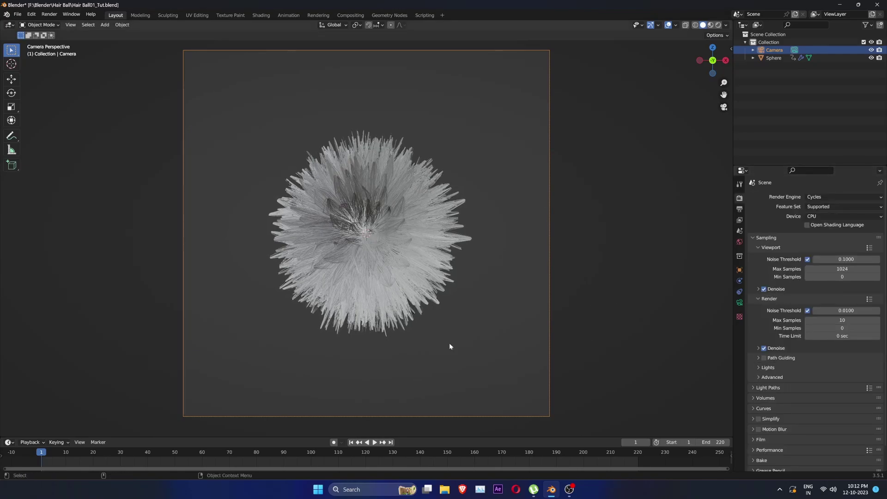
pyautogui.press('z')
pyautogui.click(475, 268)
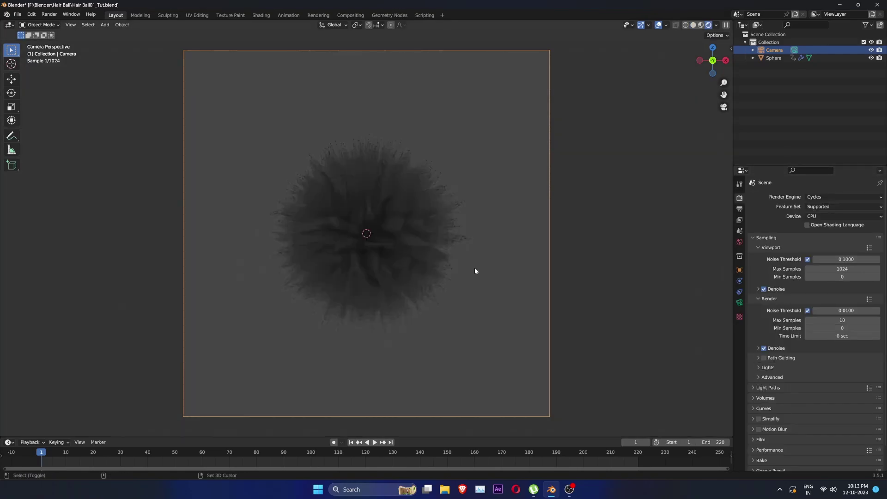
# Step: Add an area light to the scene at the origin
pyautogui.hotkey('shift', 's')
pyautogui.press('Escape')
pyautogui.hotkey('shift', 'a')
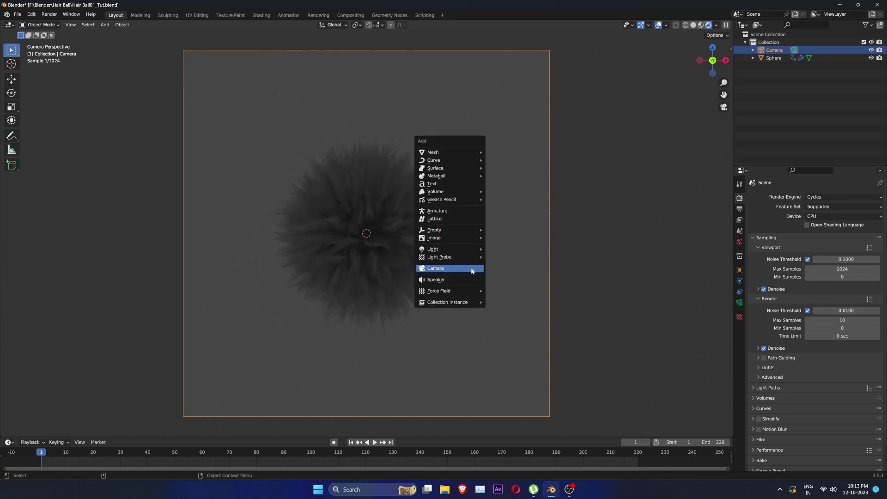
pyautogui.moveTo(476, 250)
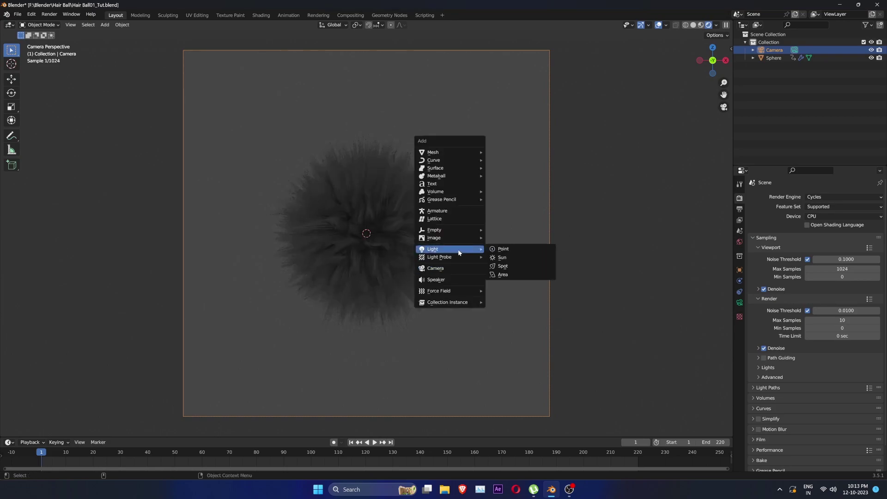
pyautogui.click(514, 275)
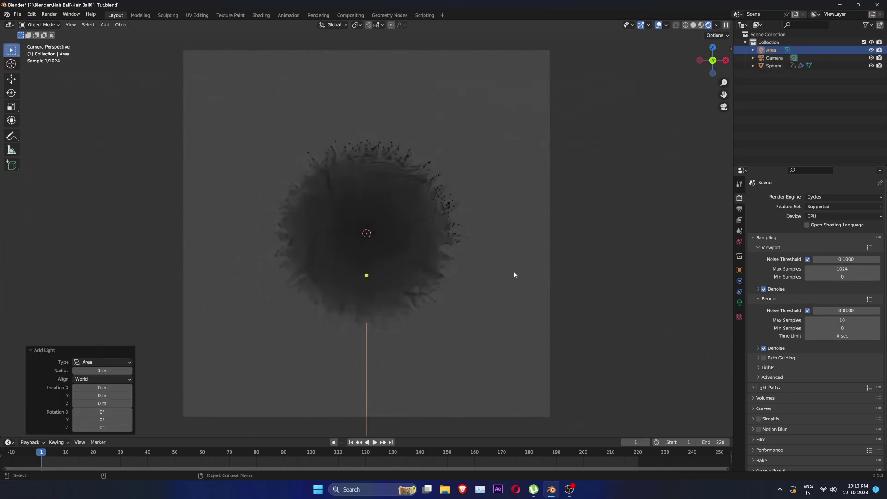
# Step: Switch the viewport back to solid shading and turn off render denoising
pyautogui.click(693, 25)
pyautogui.click(763, 348)
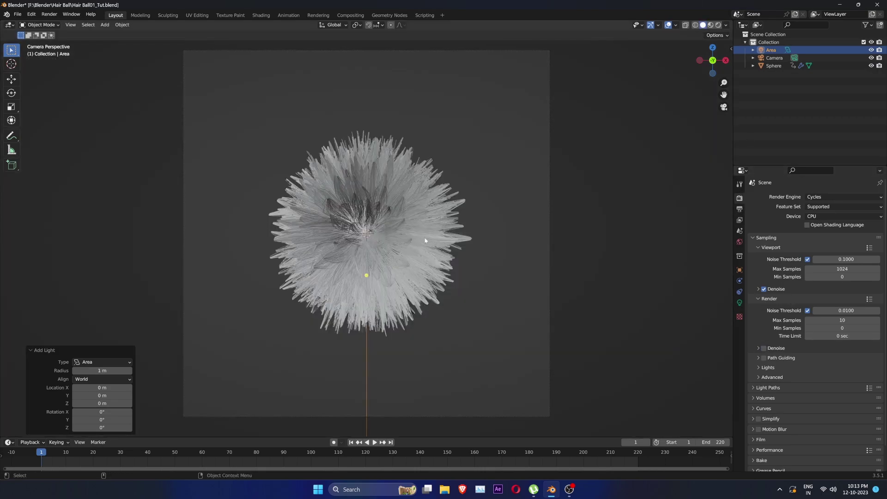
# Step: Move the area light above and to the left of the hair ball and scale it up
pyautogui.moveTo(426, 240); pyautogui.dragTo(381, 247, button='middle')
pyautogui.press('g')
pyautogui.click(181, 130)
pyautogui.press('s')
pyautogui.click(263, 131)
pyautogui.moveTo(264, 130); pyautogui.dragTo(319, 164, button='middle')
pyautogui.press('g')
pyautogui.click(283, 151)
pyautogui.press('KP_1')
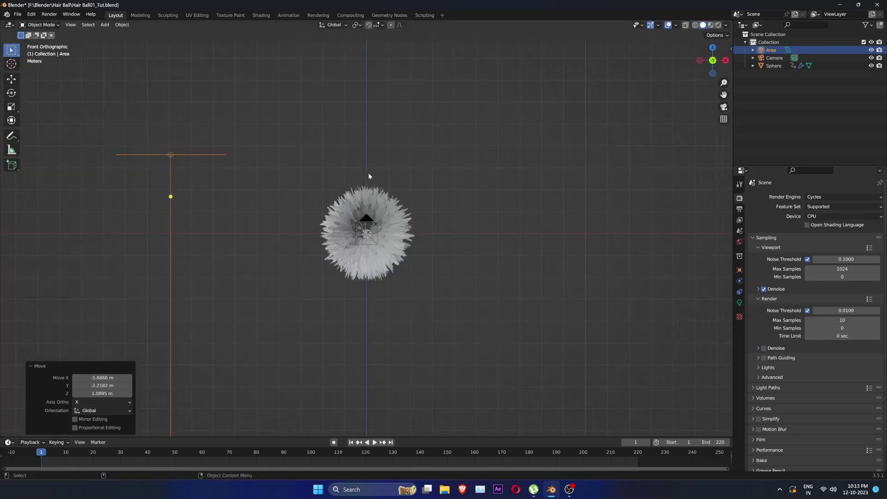
# Step: Slide the area light horizontally, then move it by about 1.04 m in X, 1.5 m in Y and 1.34 m in Z
pyautogui.moveTo(370, 173); pyautogui.dragTo(391, 190, button='middle')
pyautogui.press('g')
pyautogui.hotkey('shift', 'z')
pyautogui.click(362, 199)
pyautogui.press('g')
pyautogui.click(431, 159)
# Step: Rotate the area light freely to aim it at the hair ball and adjust its position above the ball
pyautogui.press('r')
pyautogui.press('r')
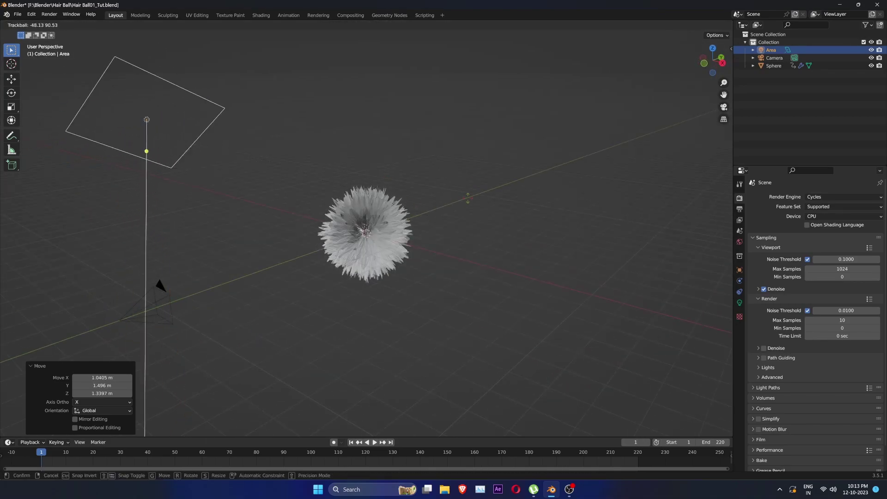
pyautogui.click(524, 174)
pyautogui.moveTo(466, 182); pyautogui.dragTo(534, 183, button='middle')
pyautogui.press('g')
pyautogui.click(595, 142)
pyautogui.press('g')
pyautogui.click(620, 184)
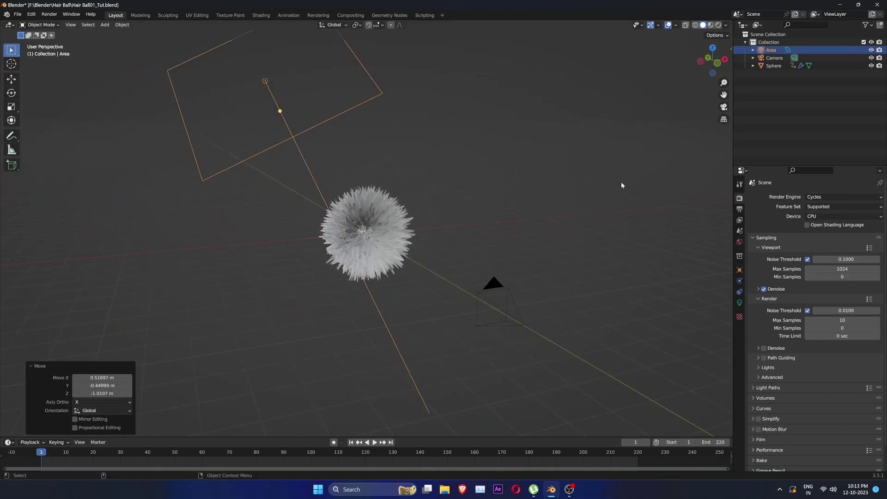
# Step: Set the area light's power to 500 W and view it through the camera in rendered shading
pyautogui.press('KP_0')
pyautogui.click(739, 270)
pyautogui.click(739, 303)
pyautogui.click(836, 250)
pyautogui.write('500')
pyautogui.press('Return')
pyautogui.click(718, 25)
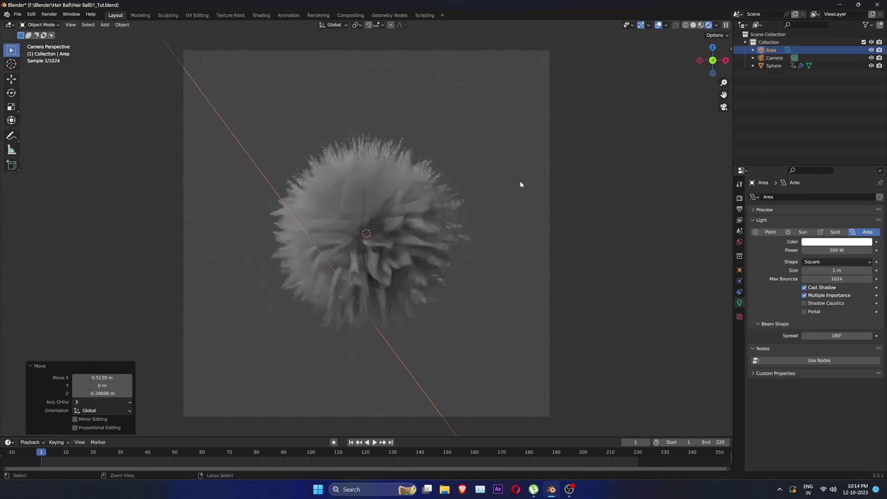
# Step: Turn render denoising on and viewport denoising off
pyautogui.click(739, 198)
pyautogui.click(763, 348)
pyautogui.click(764, 288)
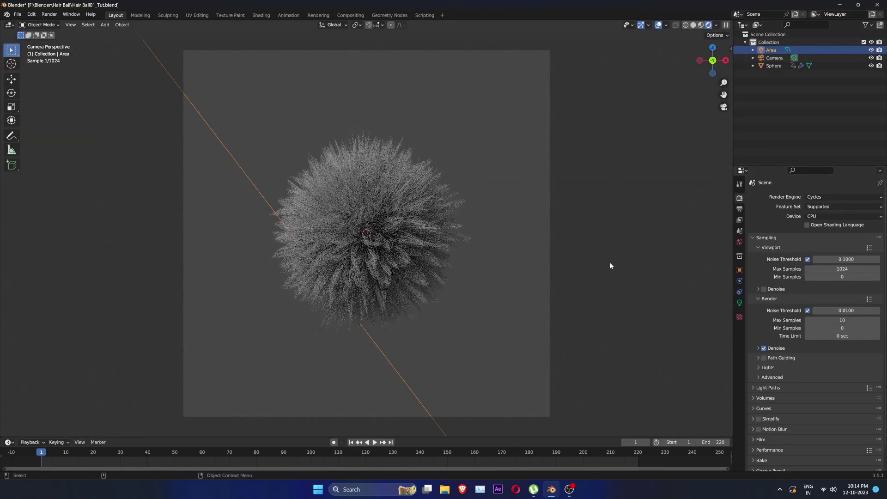
# Step: Set the area light's power to 800 W and move it by about 3.47 m in X, 2.47 m in Y and -1.56 m in Z
pyautogui.click(739, 302)
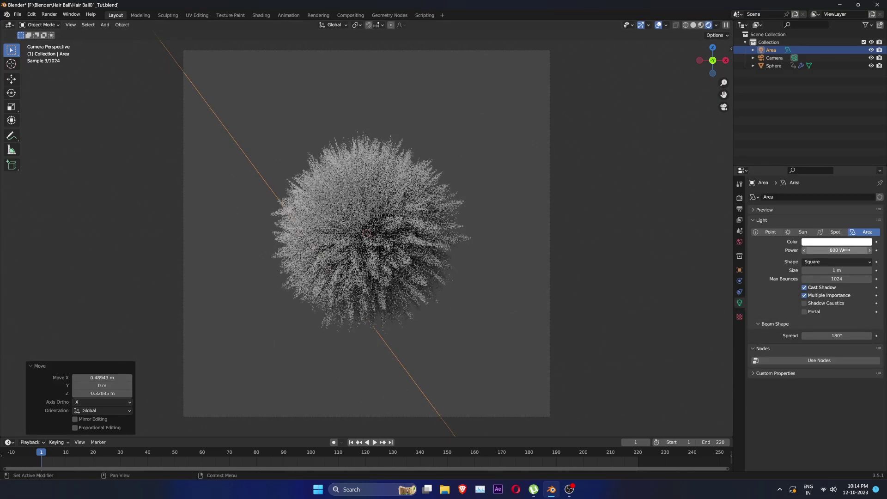
pyautogui.press('g')
pyautogui.click(564, 134)
pyautogui.moveTo(605, 140); pyautogui.dragTo(466, 177, button='middle')
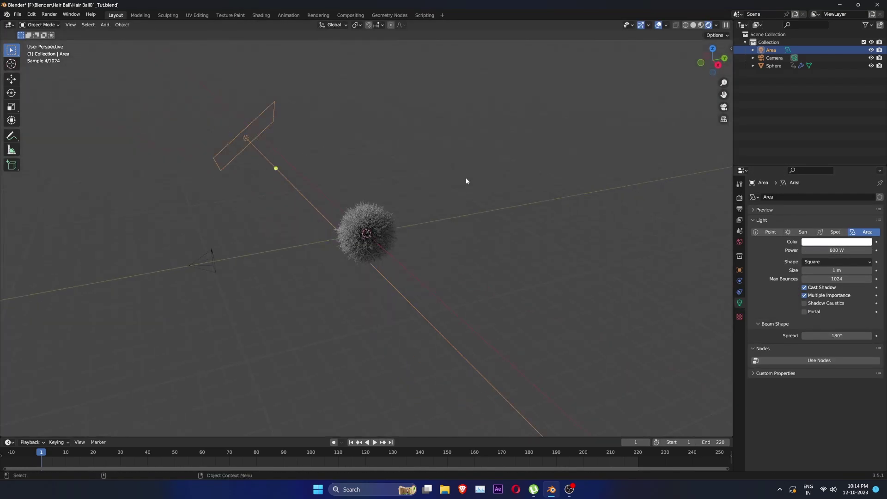
pyautogui.press('g')
pyautogui.press('x')
pyautogui.click(464, 183)
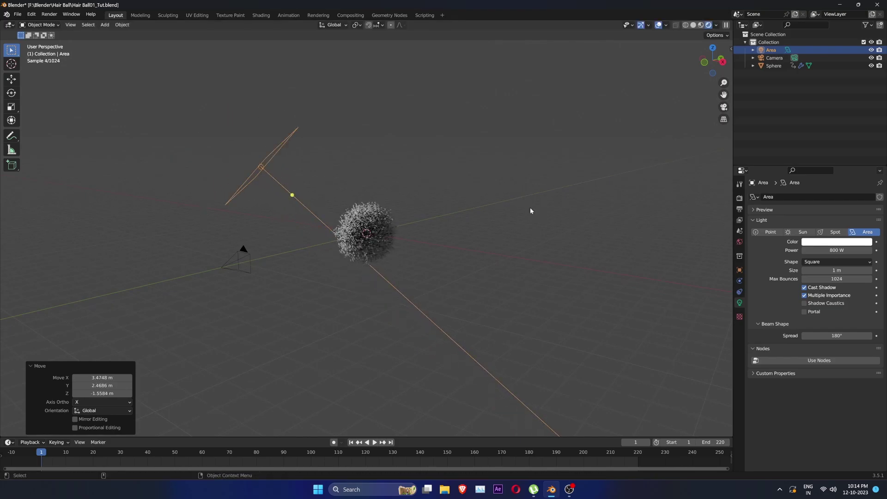
pyautogui.press('KP_0')
pyautogui.press('KP_0')
# Step: Duplicate the area light, set the copy's X rotation to about -273°, and move it about 5.92 m downward
pyautogui.hotkey('shift', 'd')
pyautogui.rightClick(521, 165)
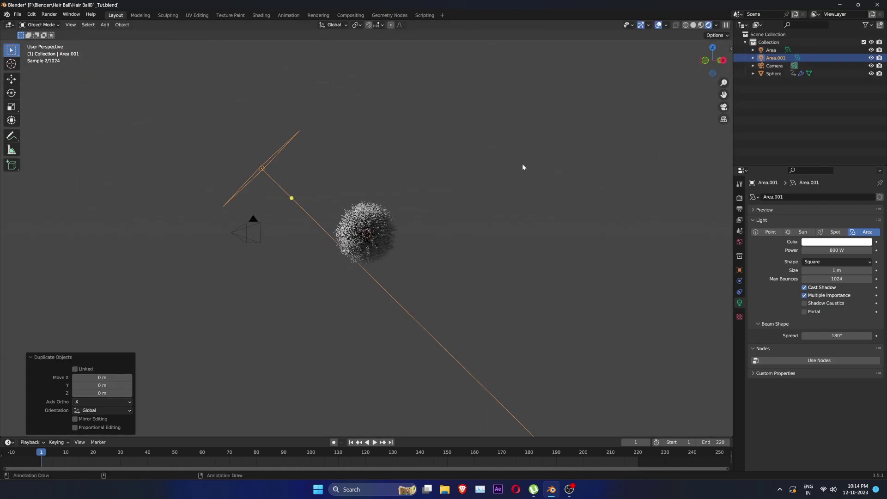
pyautogui.click(739, 270)
pyautogui.moveTo(840, 246); pyautogui.dragTo(862, 247)
pyautogui.press('g')
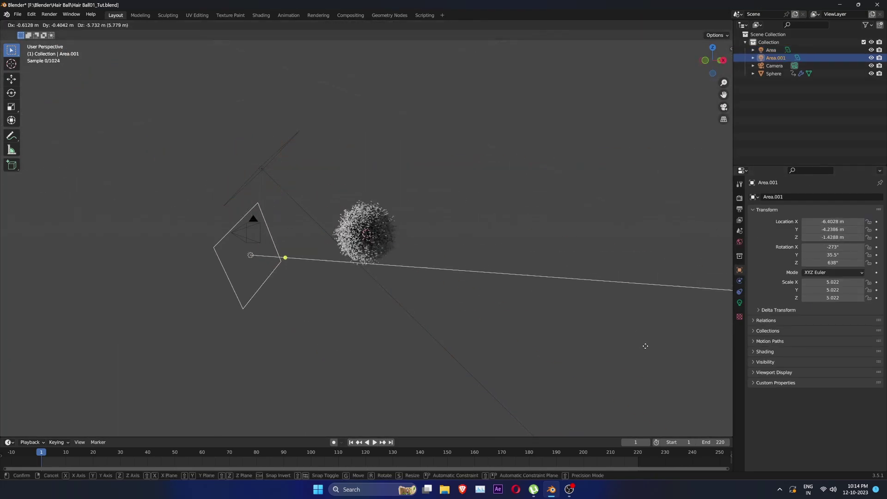
pyautogui.click(645, 344)
# Step: Rotate the duplicate light to about -238° in X and -66.4° in Y, and move it about -6.54 m in Y and -2.83 m in Z
pyautogui.moveTo(645, 345); pyautogui.dragTo(541, 309, button='middle')
pyautogui.moveTo(840, 247); pyautogui.dragTo(793, 255)
pyautogui.press('g')
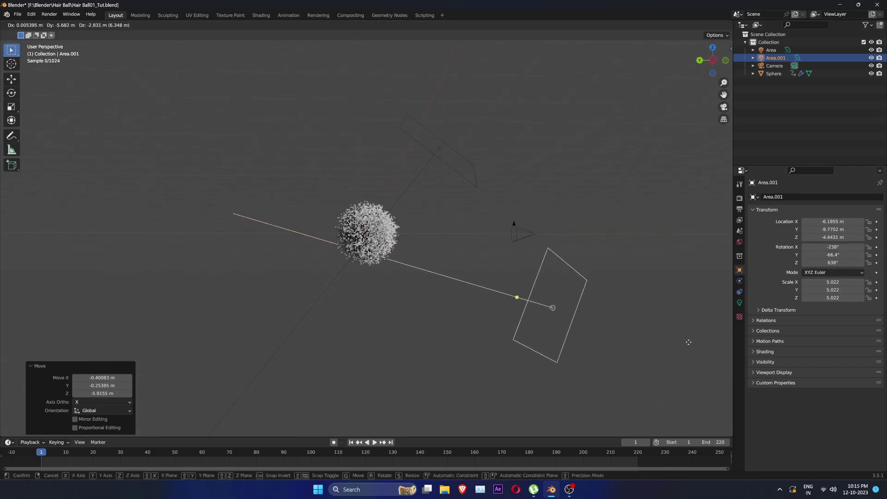
pyautogui.click(689, 341)
pyautogui.press('KP_0')
# Step: Set the duplicate area light's power to 500 W
pyautogui.click(739, 302)
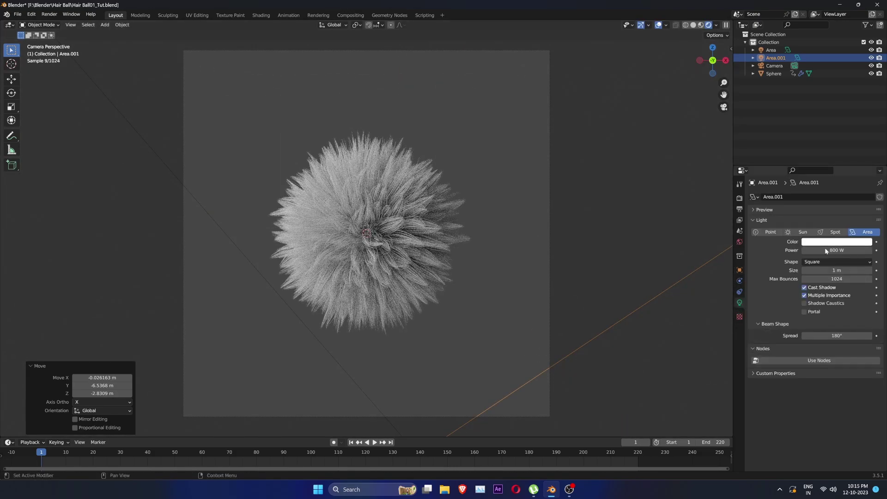
pyautogui.click(825, 250)
pyautogui.write('500')
pyautogui.press('Return')
# Step: Move the second area light about 13.25 m along X and rotate it to about -439°, -237° and 563°
pyautogui.scroll(-4, 555, 275)
pyautogui.moveTo(555, 276); pyautogui.dragTo(484, 295, button='middle')
pyautogui.press('r')
pyautogui.press('r')
pyautogui.click(483, 233)
pyautogui.press('g')
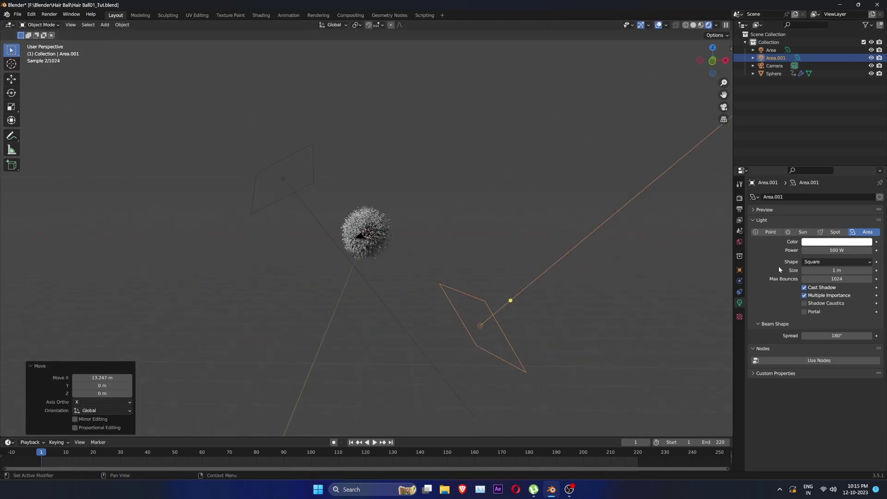
pyautogui.click(739, 270)
pyautogui.moveTo(833, 247); pyautogui.dragTo(812, 247)
pyautogui.press('KP_0')
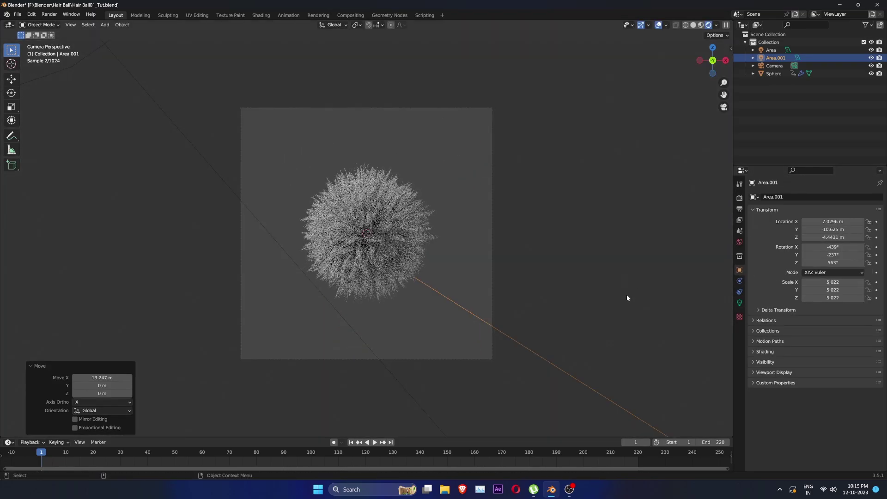
# Step: Move the second area light by about -1.05, 1.39 and 1.34 m in X, Y and Z, and rotate it to about -416°, -230° and 590°
pyautogui.press('g')
pyautogui.rightClick(434, 215)
pyautogui.moveTo(583, 301); pyautogui.dragTo(435, 337, button='middle')
pyautogui.scroll(-6, 435, 338)
pyautogui.press('g')
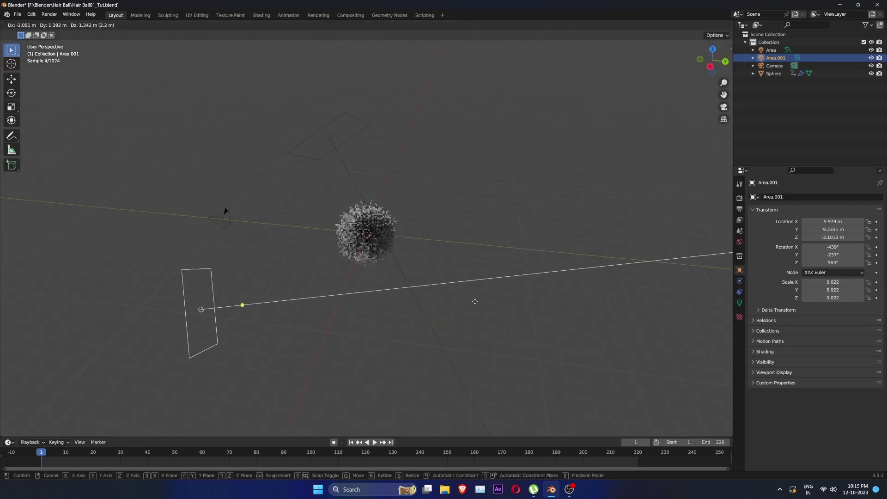
pyautogui.click(475, 301)
pyautogui.press('r')
pyautogui.press('r')
pyautogui.click(473, 237)
pyautogui.press('r')
pyautogui.click(447, 152)
# Step: View the scene through the camera and set the second area light's power to 250 W
pyautogui.press('KP_0')
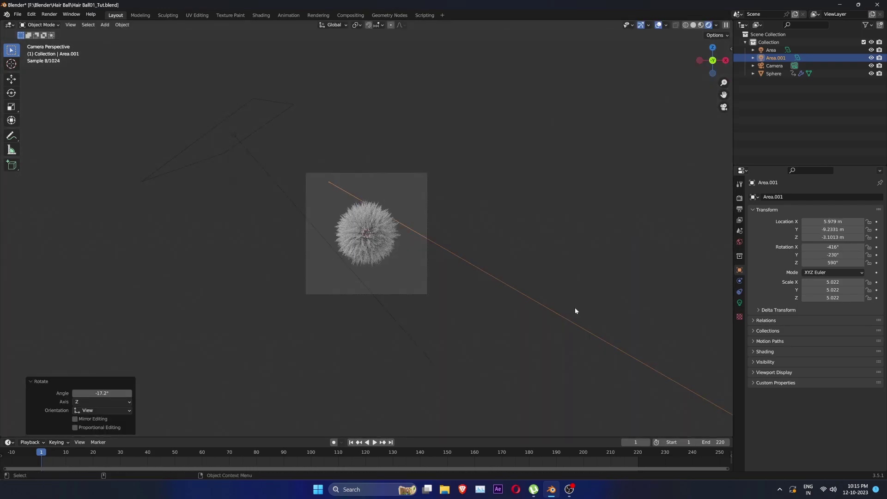
pyautogui.scroll(2, 548, 307)
pyautogui.scroll(-1, 548, 308)
pyautogui.click(739, 303)
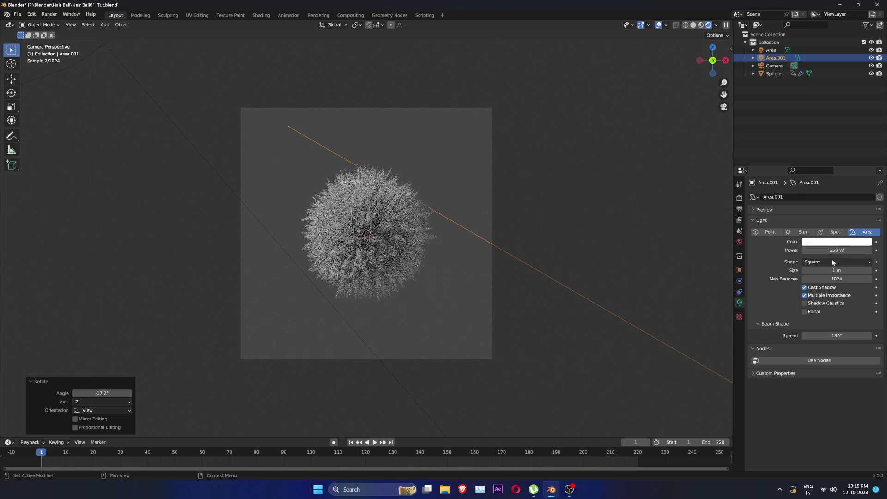
# Step: Set the first area light's X rotation to about -321° and shift its Y location
pyautogui.click(204, 155)
pyautogui.click(739, 270)
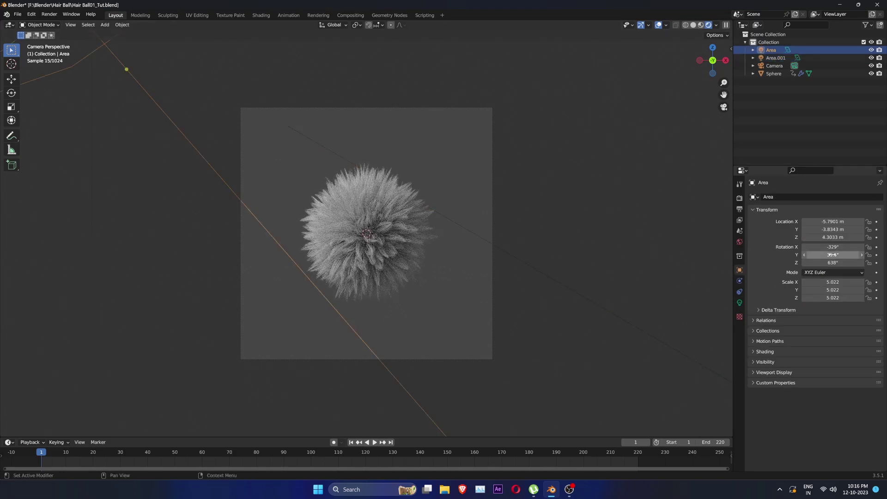
pyautogui.moveTo(832, 229)
pyautogui.mouseDown()
pyautogui.moveTo(878, 229)
pyautogui.moveTo(854, 229)
pyautogui.moveTo(851, 246)
pyautogui.mouseUp()
pyautogui.moveTo(832, 229); pyautogui.dragTo(818, 229)
# Step: Duplicate the first area light and place the copy behind the ball at about X 3.33 m, Y 10.1 m, Z -4.74 m, rotated towards it
pyautogui.press('KP_0')
pyautogui.hotkey('shift', 'd')
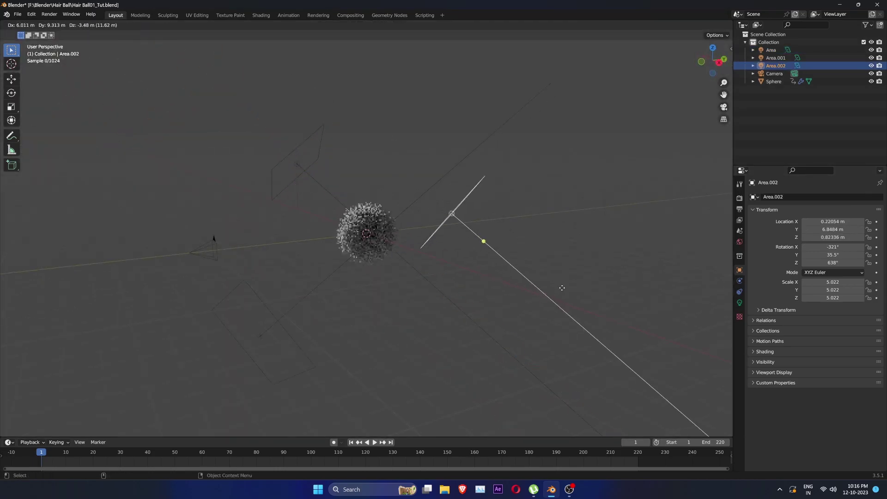
pyautogui.click(585, 316)
pyautogui.press('r')
pyautogui.click(489, 201)
pyautogui.press('g')
pyautogui.click(576, 260)
pyautogui.press('KP_0')
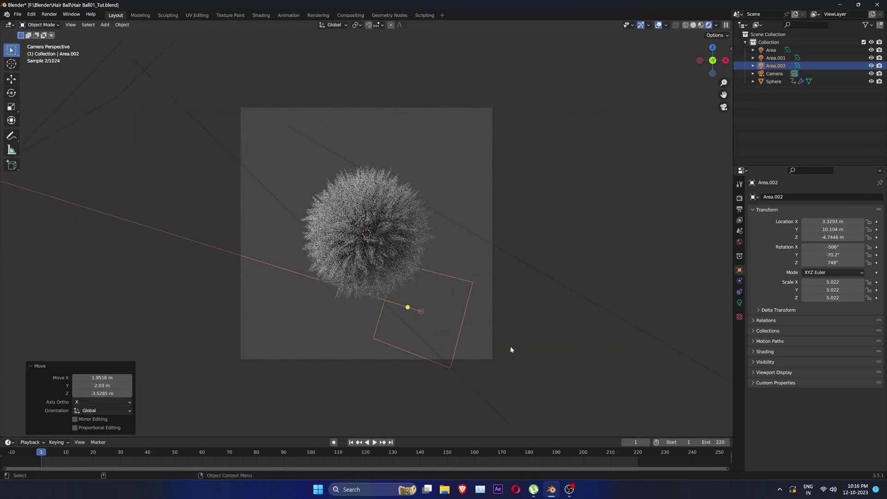
# Step: Reposition the third area light to about X 4.52 m, Y 5.82 m, Z -4.71 m with rotation of about -495°, -59.4° and 738°
pyautogui.press('r')
pyautogui.click(544, 341)
pyautogui.press('g')
pyautogui.click(592, 364)
pyautogui.press('KP_0')
pyautogui.press('g')
pyautogui.click(498, 323)
pyautogui.press('KP_0')
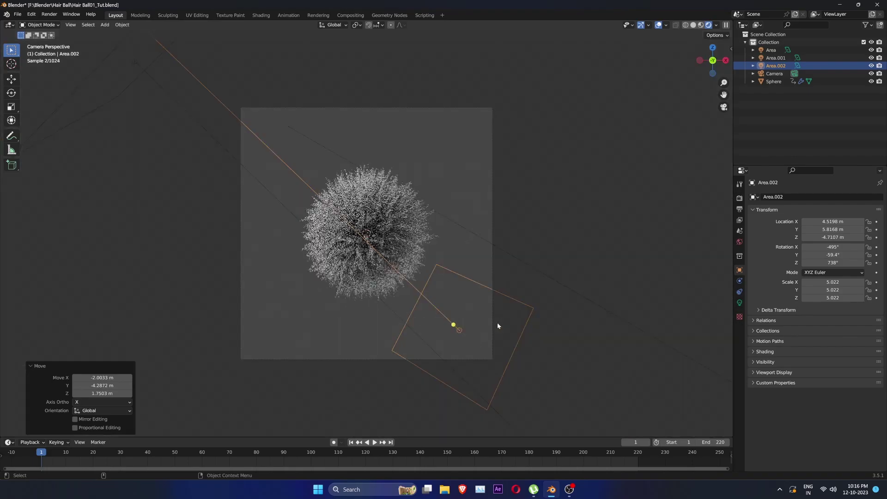
# Step: Set the third area light's power to 1200 W
pyautogui.click(740, 302)
pyautogui.click(837, 250)
pyautogui.write('1')
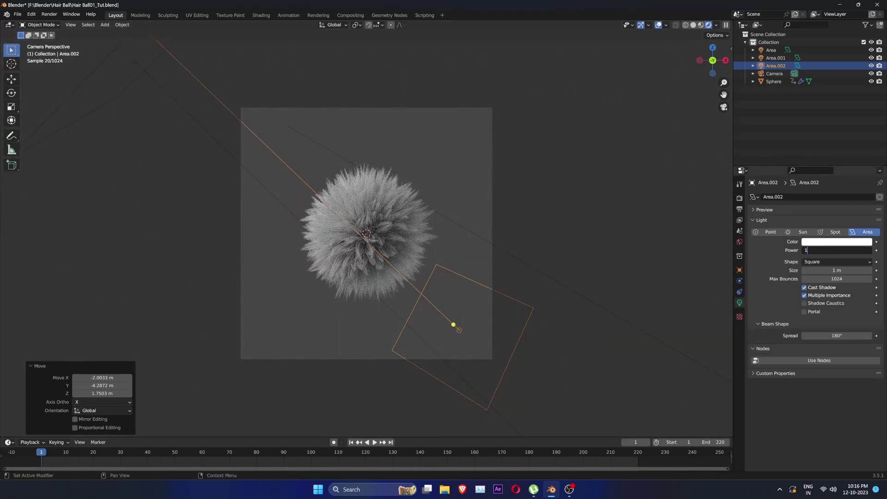
pyautogui.write('200')
pyautogui.press('Return')
# Step: Try rotating the third area light by about 162° in the camera view and undo the rotation
pyautogui.press('r')
pyautogui.click(464, 359)
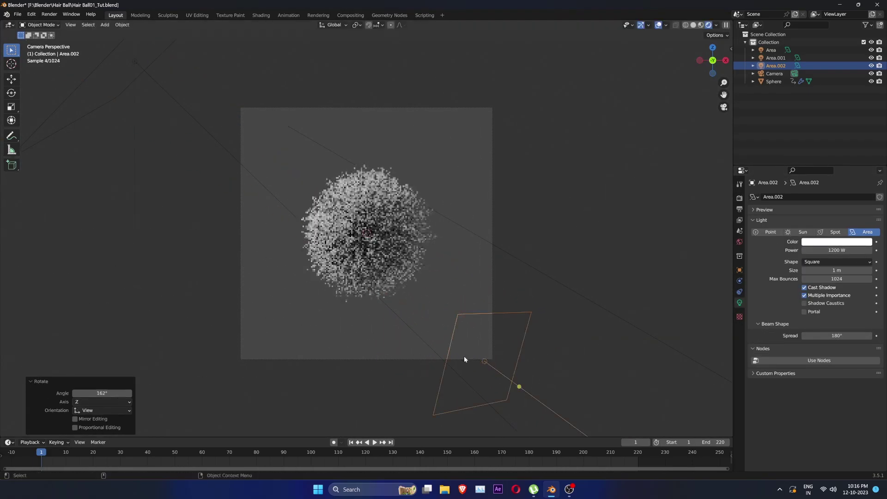
pyautogui.hotkey('ctrl', 'z')
# Step: Rotate the third area light slightly and move it by about -0.54 m in X and 1.34 m in Z
pyautogui.press('r')
pyautogui.click(529, 318)
pyautogui.press('g')
pyautogui.click(517, 290)
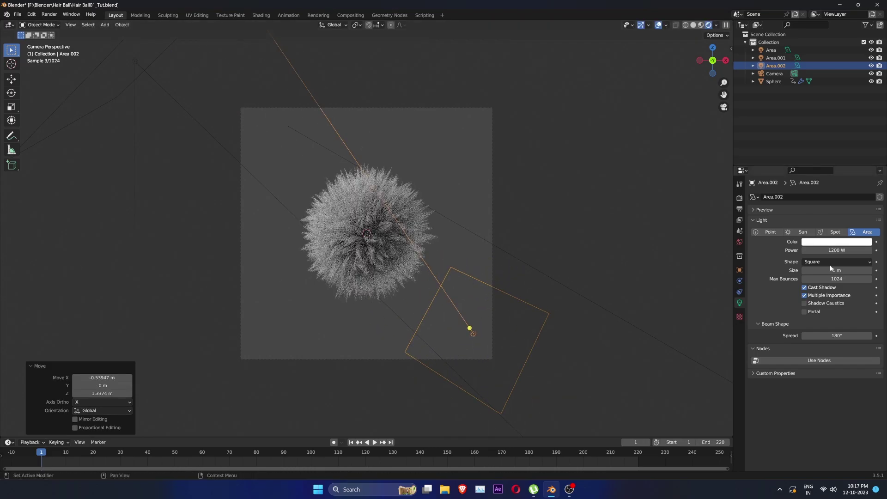
# Step: Set the third area light's power to 2000 W and deselect the light
pyautogui.click(836, 250)
pyautogui.write('2000')
pyautogui.press('Return')
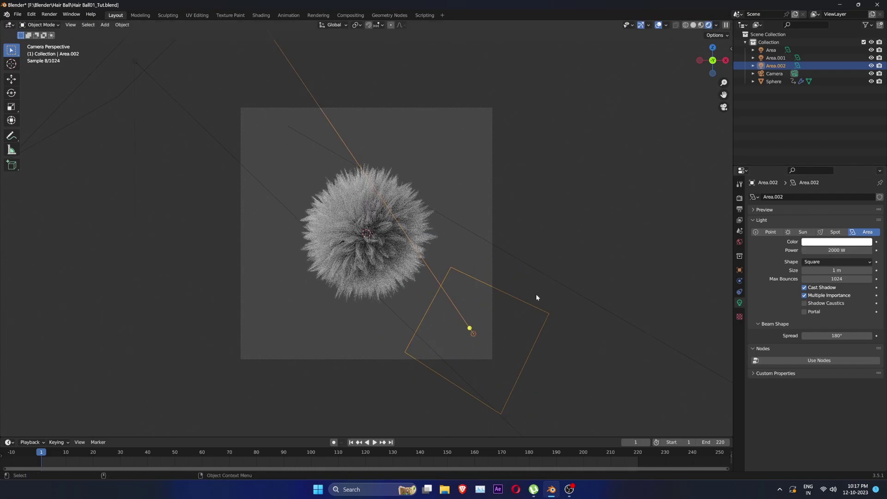
pyautogui.click(536, 296)
# Step: Switch to the Shading workspace and show the scene through the camera in rendered shading
pyautogui.click(261, 15)
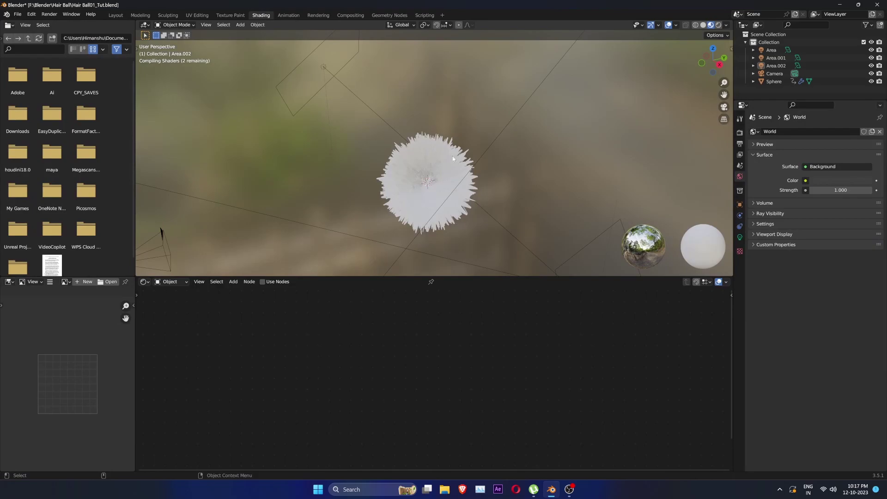
pyautogui.click(719, 26)
pyautogui.press('KP_0')
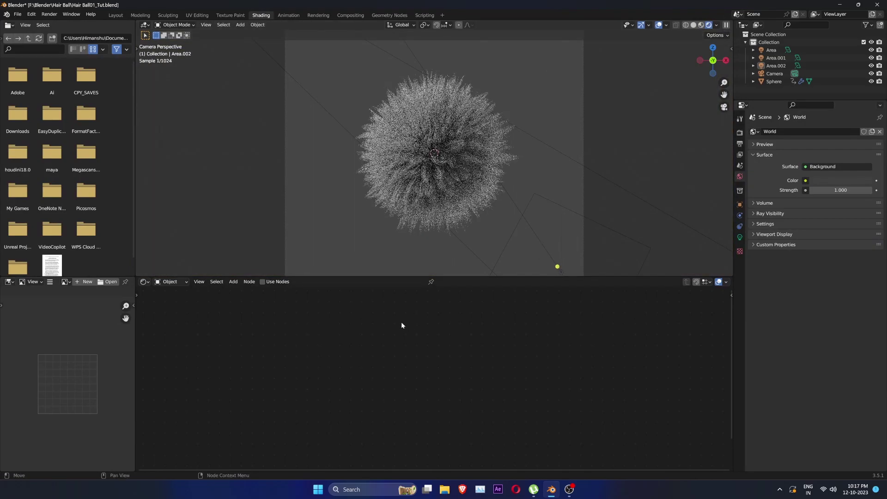
# Step: Create a new material for the sphere and delete its default Principled BSDF node
pyautogui.click(468, 146)
pyautogui.click(442, 281)
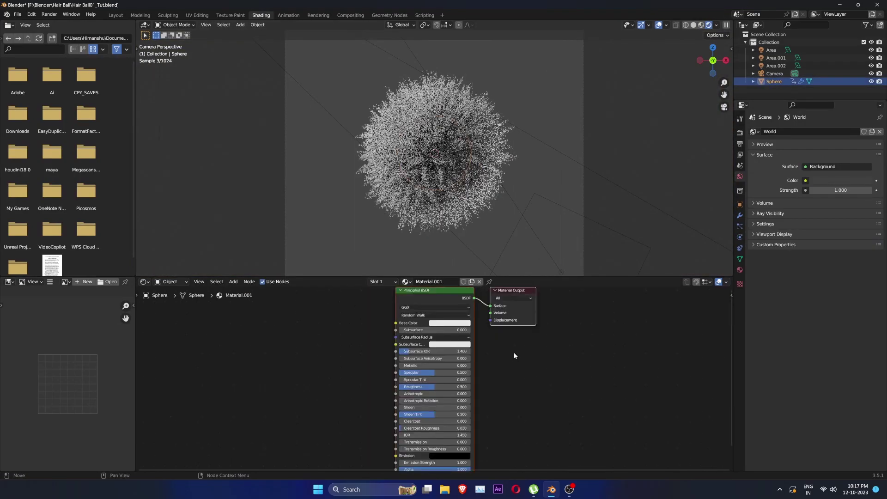
pyautogui.click(441, 322)
pyautogui.press('x')
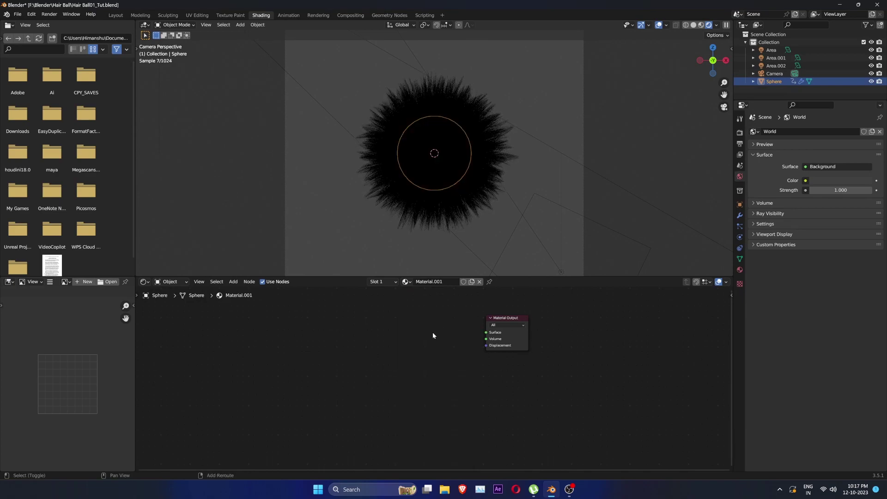
# Step: Add a Principled Hair BSDF node and connect it to the Material Output's Surface input
pyautogui.hotkey('shift', 'a')
pyautogui.click(433, 331)
pyautogui.write('princ')
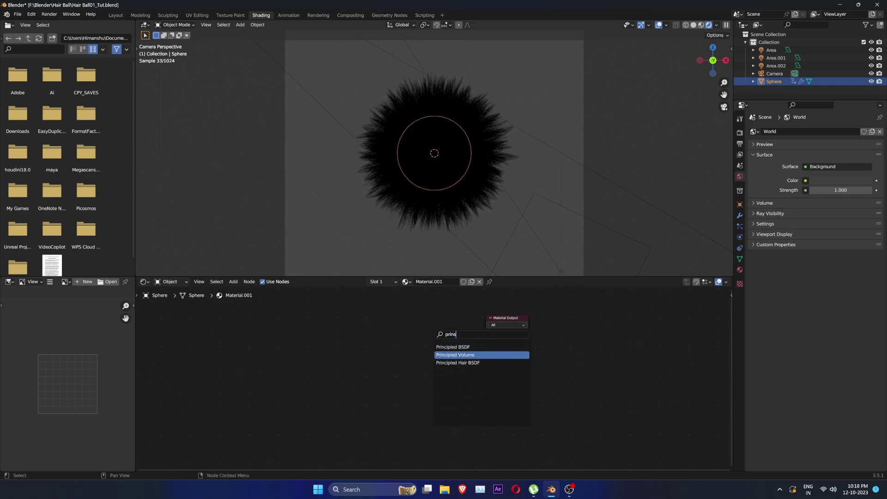
pyautogui.click(463, 362)
pyautogui.click(406, 341)
pyautogui.moveTo(446, 318); pyautogui.dragTo(485, 332)
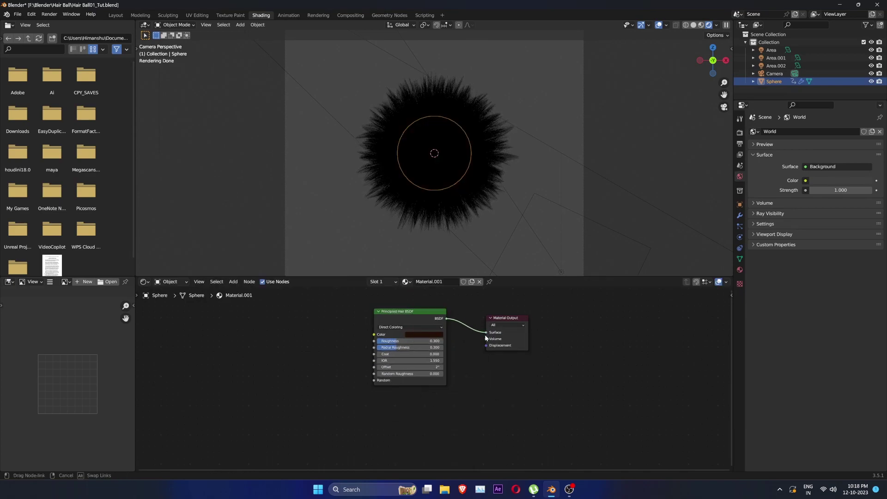
# Step: Set the Principled Hair BSDF's roughness to 0.5 and its IOR to 1.45
pyautogui.click(421, 347)
pyautogui.click(430, 341)
pyautogui.click(429, 341)
pyautogui.write('.5')
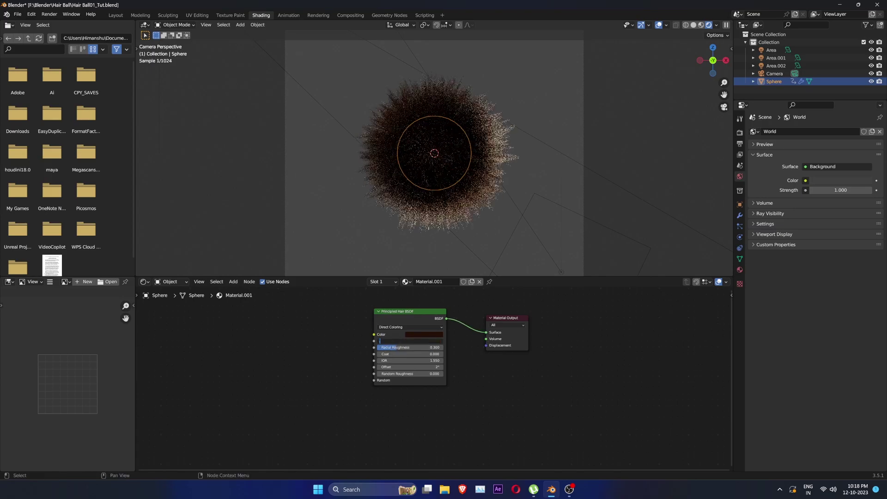
pyautogui.press('Return')
pyautogui.click(430, 360)
pyautogui.write('1')
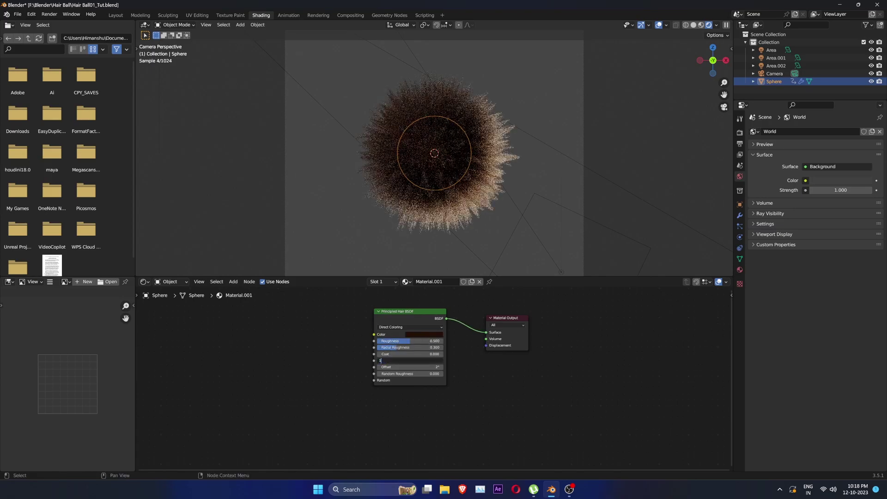
pyautogui.write('.')
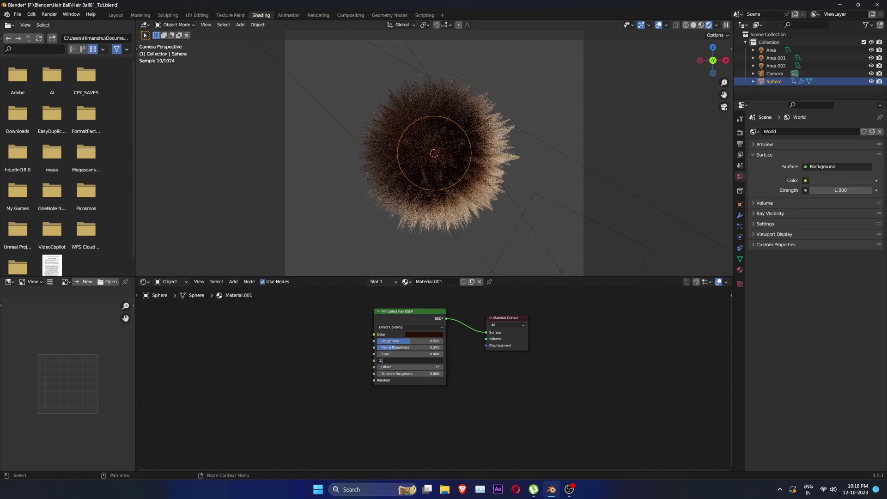
pyautogui.write('45')
pyautogui.press('Return')
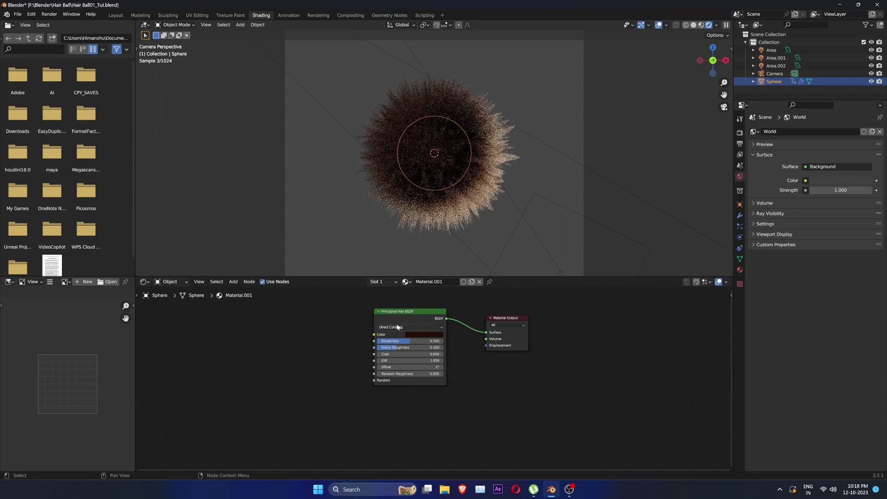
# Step: Feed the hair shader's Color input from a new Color-type Mix node set to Soft Light blending
pyautogui.hotkey('shift', 'a')
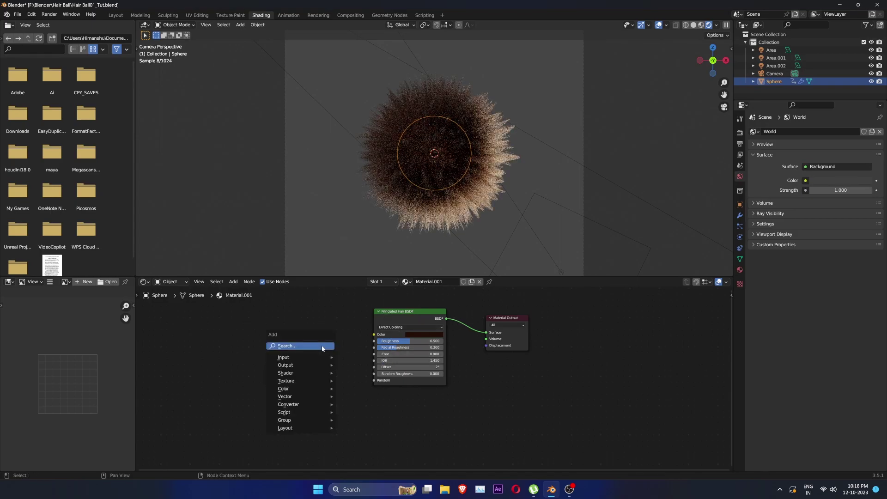
pyautogui.click(323, 347)
pyautogui.write('mix')
pyautogui.press('Return')
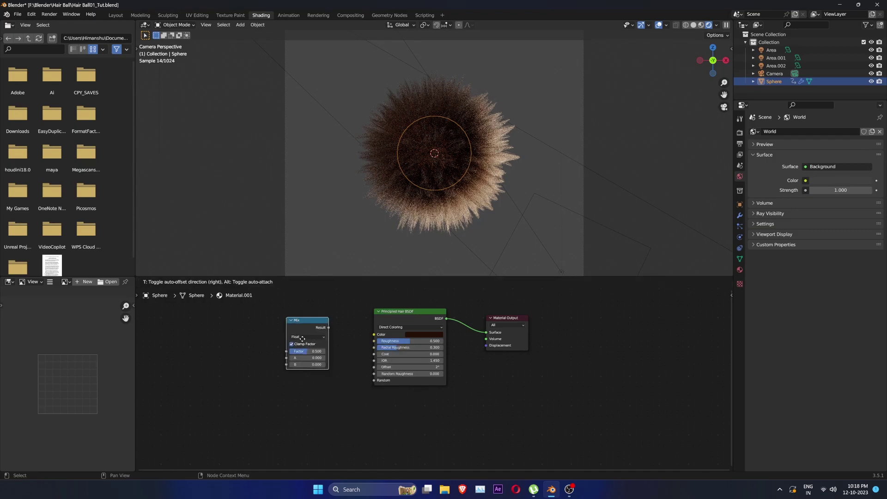
pyautogui.click(315, 348)
pyautogui.moveTo(331, 328); pyautogui.dragTo(368, 338)
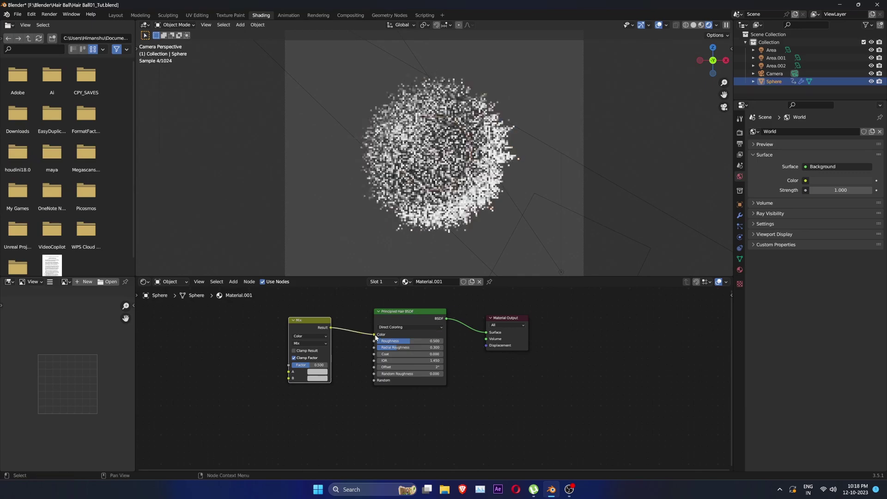
pyautogui.click(313, 344)
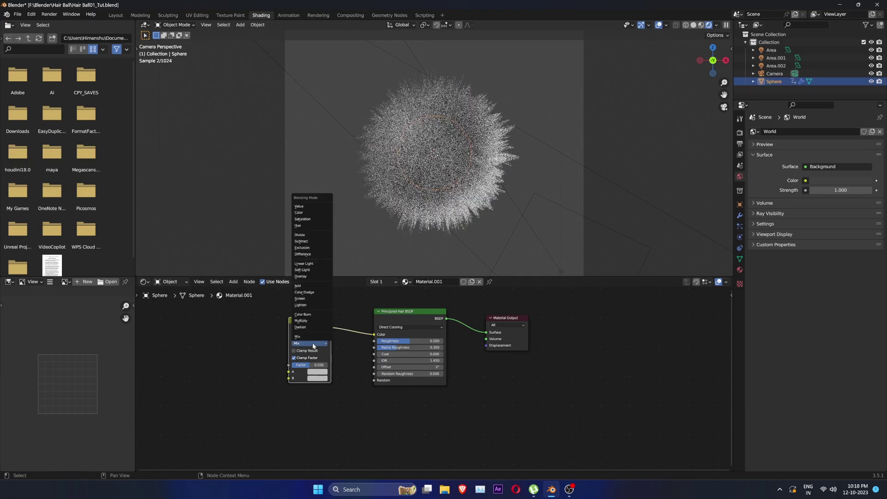
pyautogui.click(315, 272)
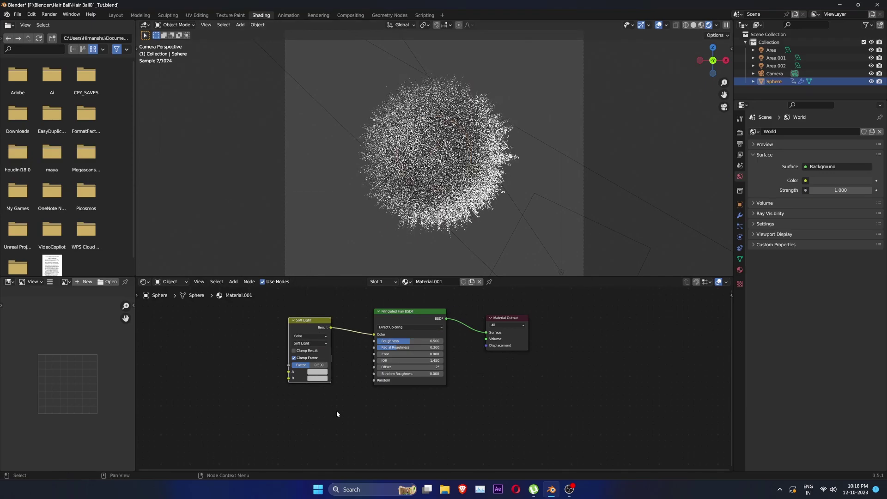
# Step: Duplicate the Soft Light mix node and connect the copy's Result to the original node's A input
pyautogui.moveTo(335, 394); pyautogui.dragTo(383, 397, button='middle')
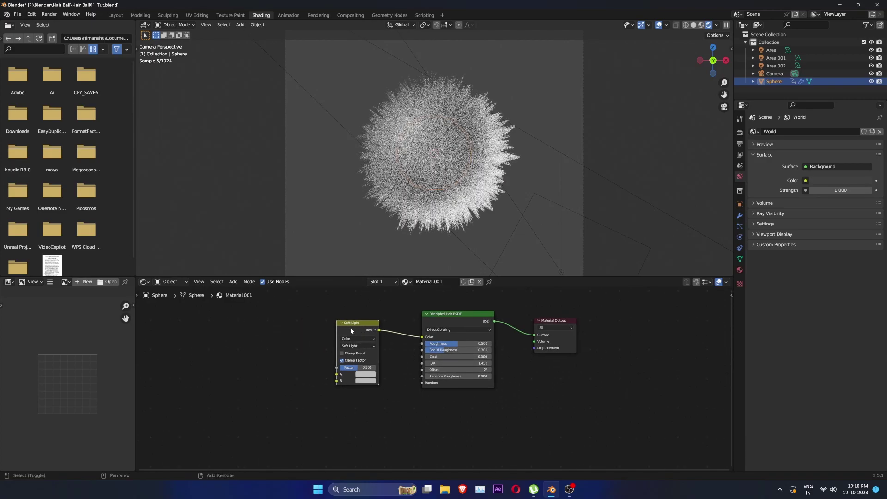
pyautogui.hotkey('shift', 'd')
pyautogui.click(280, 329)
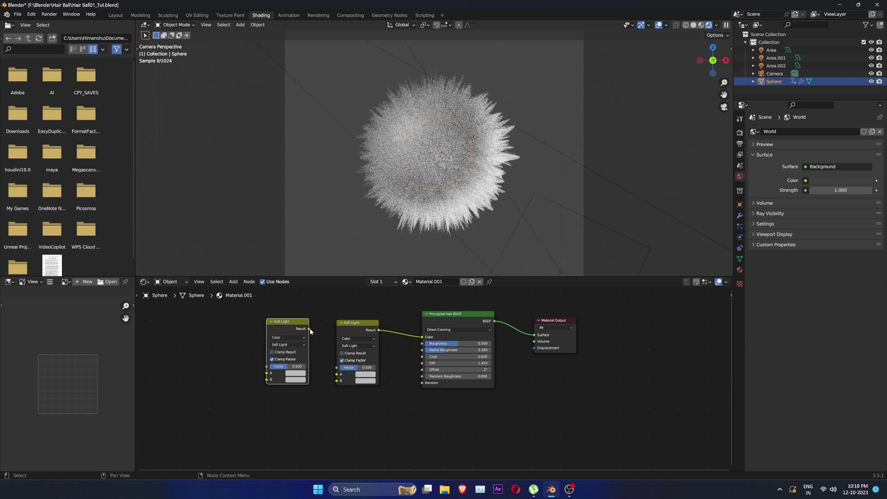
pyautogui.moveTo(309, 330); pyautogui.dragTo(337, 379)
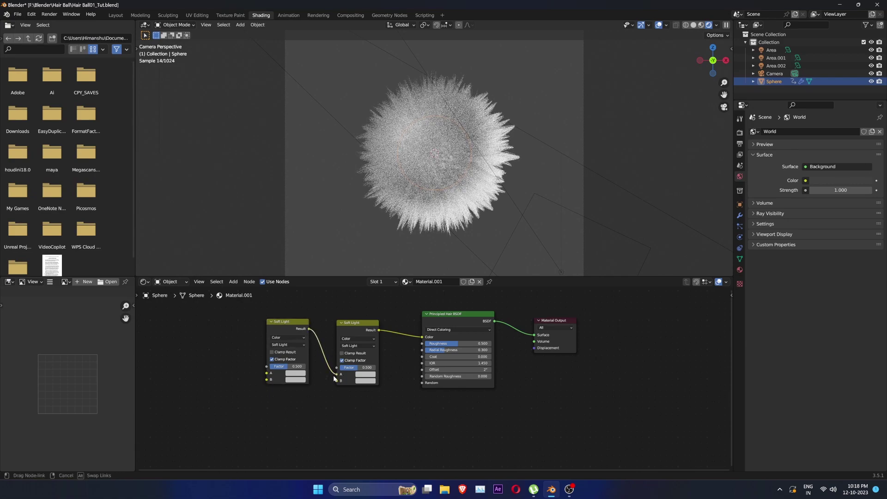
pyautogui.moveTo(337, 377); pyautogui.dragTo(336, 376)
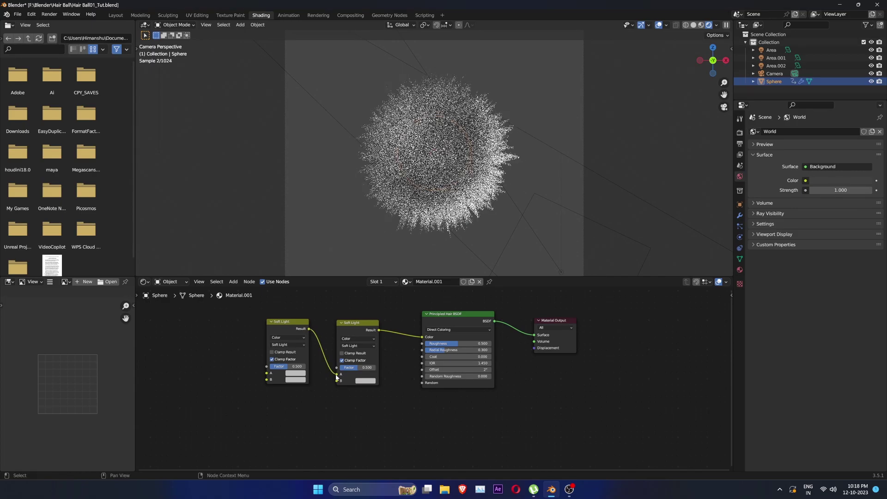
# Step: Duplicate the first Soft Light node, set the copy's blending to Mix, and connect its Result to the first Soft Light's A input
pyautogui.click(285, 327)
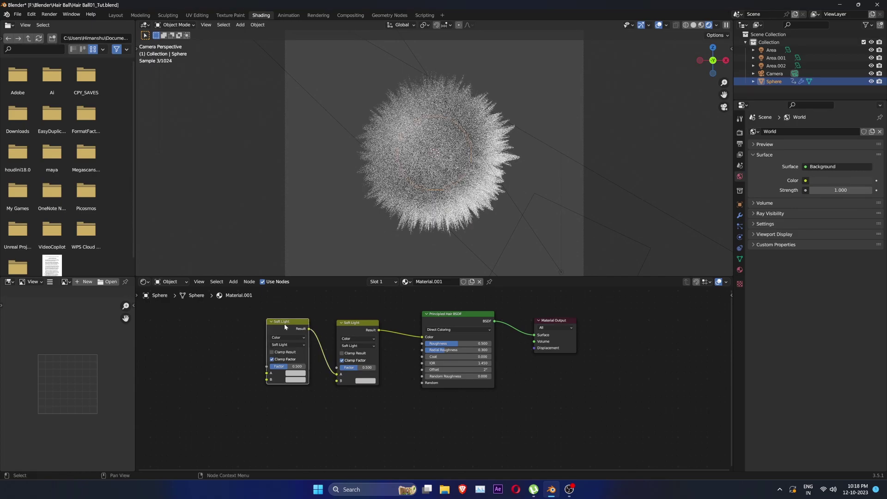
pyautogui.hotkey('shift', 'd')
pyautogui.click(214, 316)
pyautogui.click(223, 338)
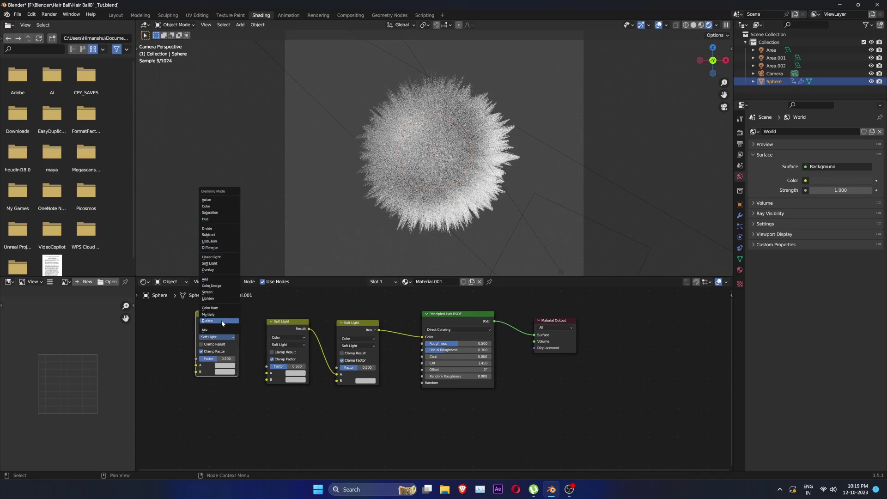
pyautogui.click(222, 330)
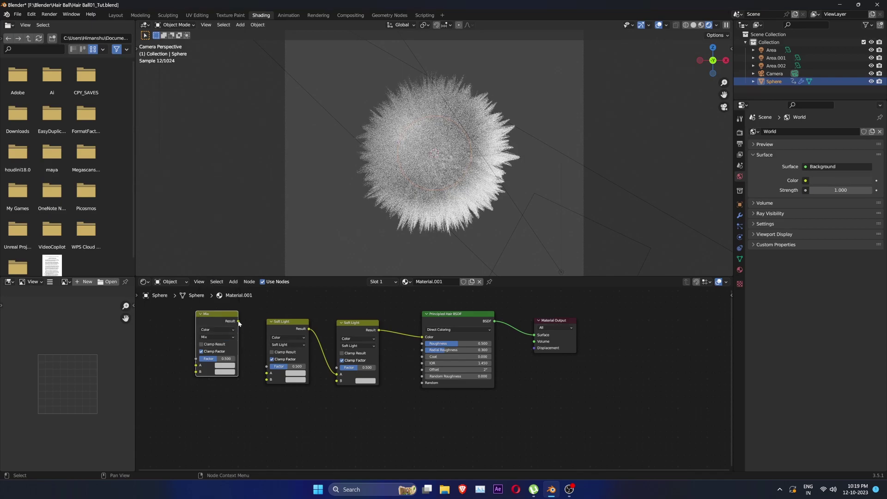
pyautogui.moveTo(237, 321); pyautogui.dragTo(266, 373)
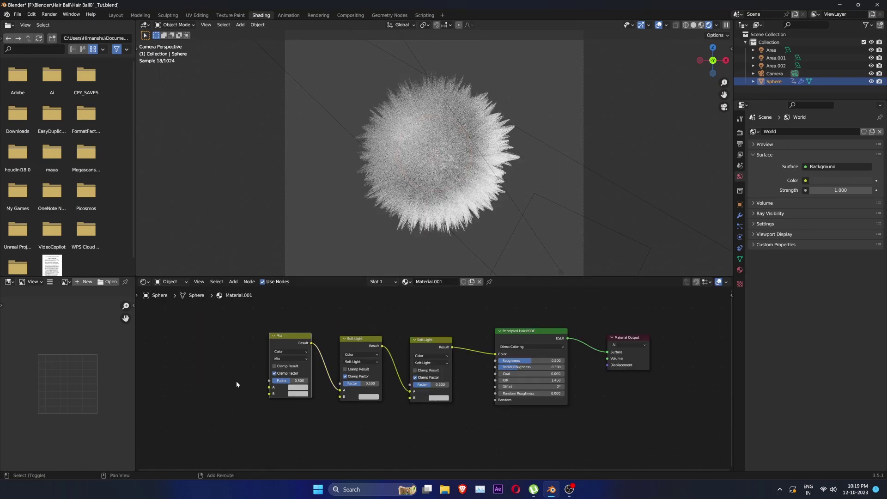
# Step: Add a Curves Info node, connecting Intercept to the Mix node's Factor and Random to the last Soft Light's B input
pyautogui.hotkey('shift', 'a')
pyautogui.click(237, 381)
pyautogui.write('curve')
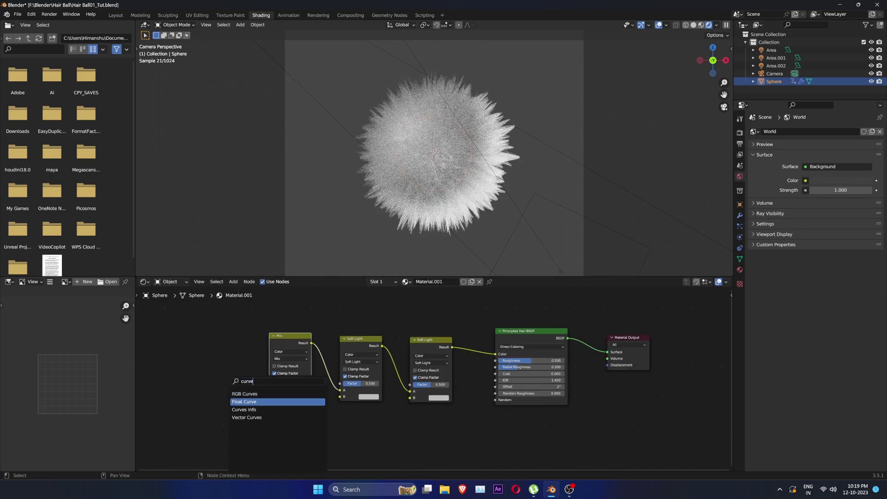
pyautogui.click(266, 409)
pyautogui.click(230, 360)
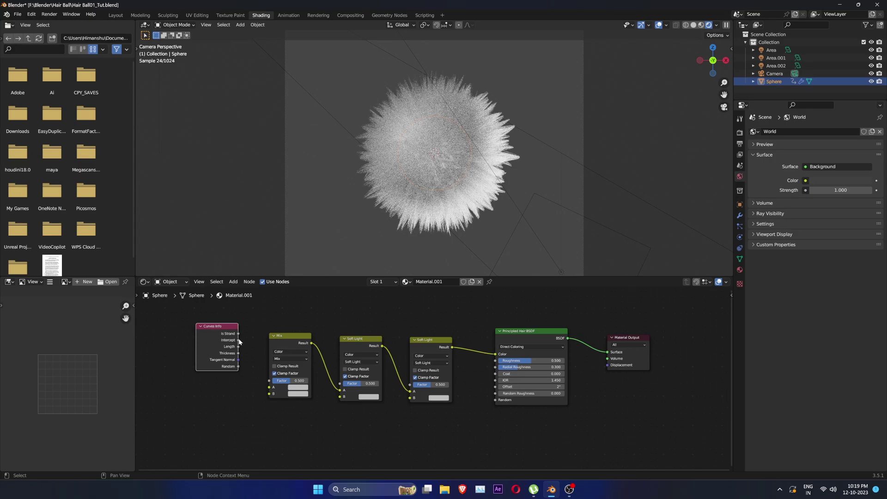
pyautogui.moveTo(238, 340); pyautogui.dragTo(410, 398)
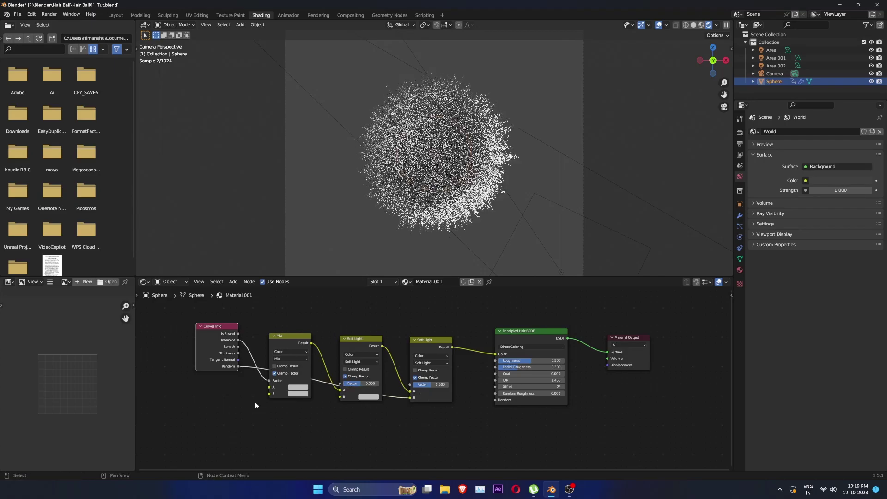
# Step: Move the Curves Info node and the three mix nodes together to make room beneath them
pyautogui.moveTo(255, 423); pyautogui.dragTo(245, 418, button='middle')
pyautogui.scroll(-4, 208, 352)
pyautogui.moveTo(257, 314); pyautogui.dragTo(418, 345)
pyautogui.moveTo(414, 344); pyautogui.dragTo(412, 328)
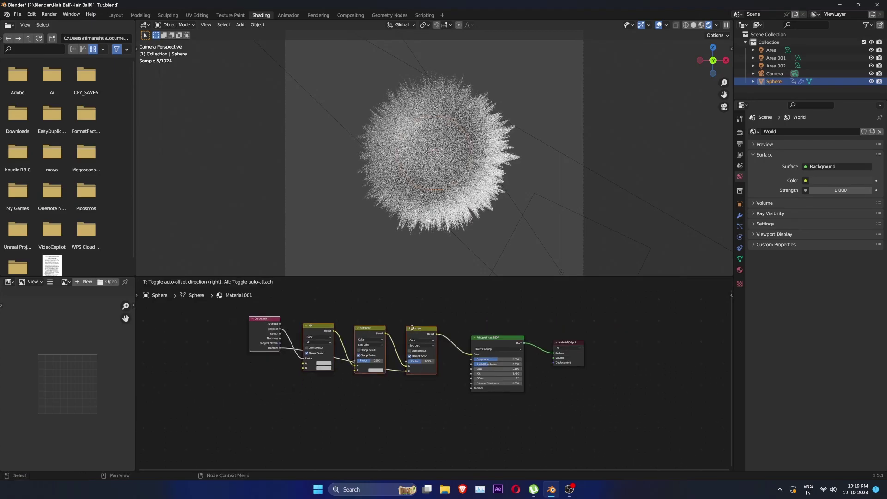
pyautogui.click(372, 421)
# Step: Add an Attribute node below the Curves Info node
pyautogui.hotkey('shift', 'a')
pyautogui.write('att')
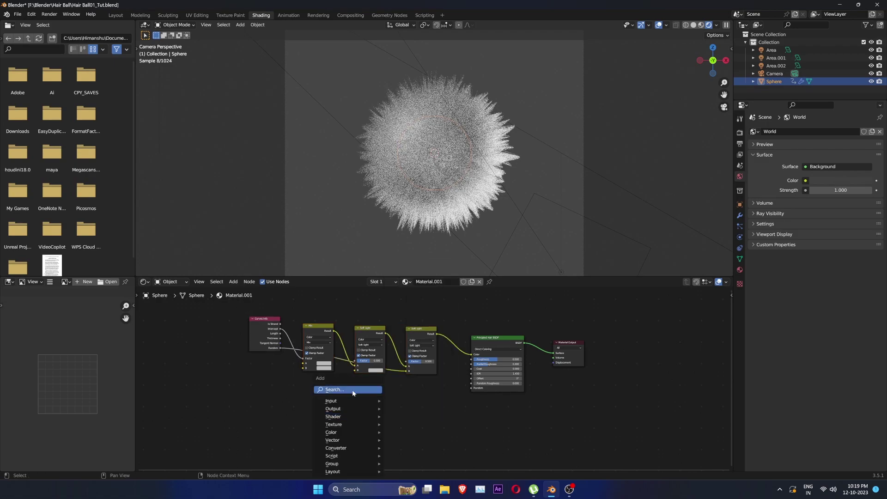
pyautogui.press('Return')
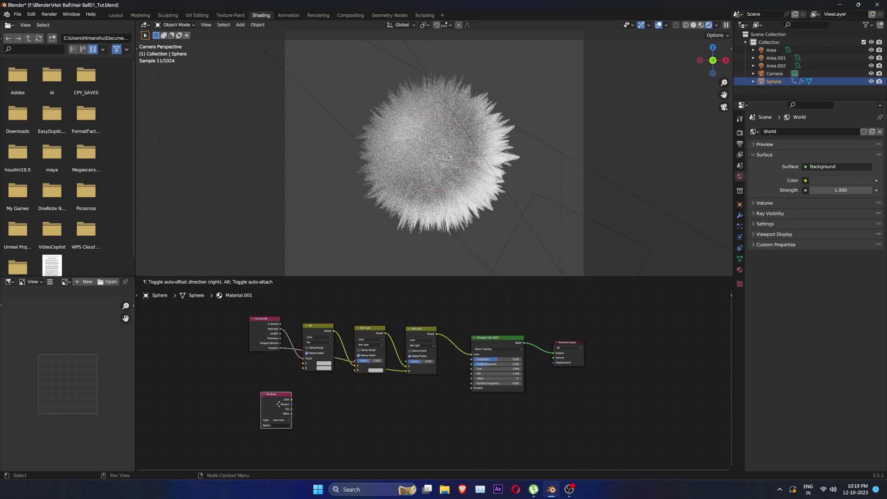
pyautogui.click(278, 408)
# Step: Add a Noise Texture node driven by the Attribute's Vector output and set its scale to 10
pyautogui.hotkey('shift', 'a')
pyautogui.write('no')
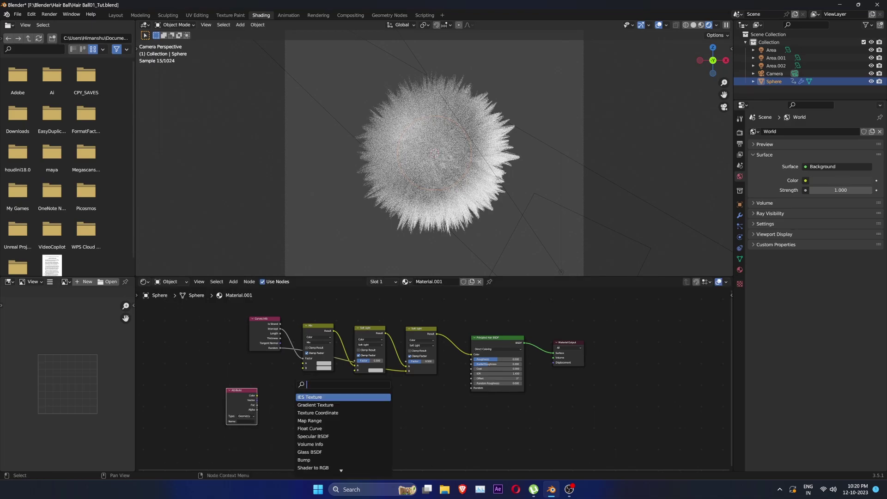
pyautogui.write('i')
pyautogui.press('Return')
pyautogui.click(307, 409)
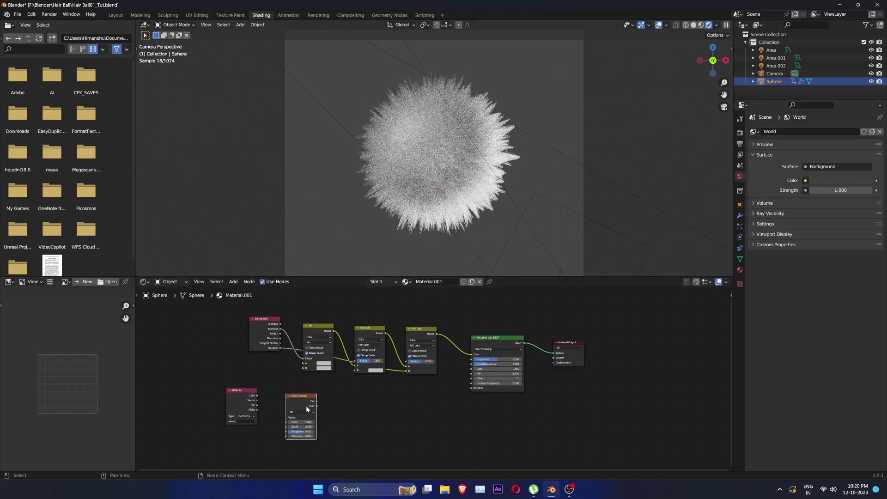
pyautogui.moveTo(257, 400); pyautogui.dragTo(287, 419)
pyautogui.click(291, 421)
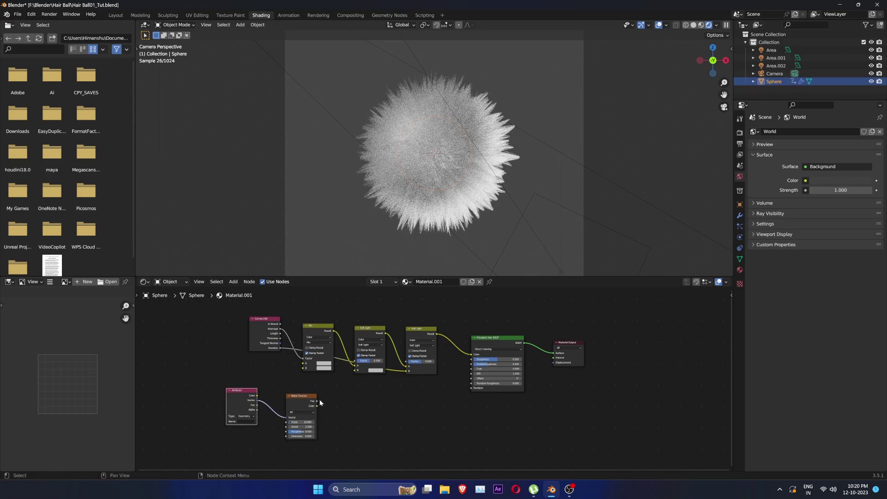
# Step: Add a ColorRamp node beside the Noise Texture and connect the noise's Fac output to its Fac input
pyautogui.click(368, 418)
pyautogui.hotkey('shift', 'a')
pyautogui.press('Escape')
pyautogui.hotkey('shift', 'a')
pyautogui.write('colo')
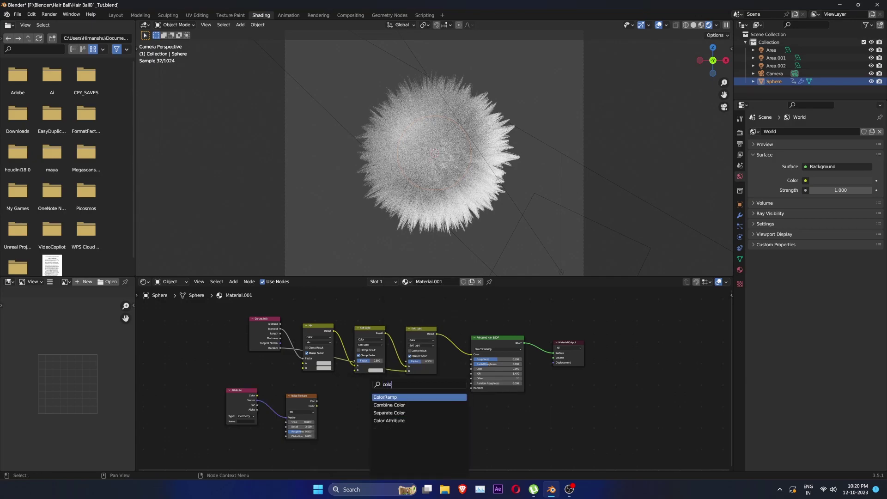
pyautogui.press('Return')
pyautogui.click(364, 406)
pyautogui.moveTo(317, 401); pyautogui.dragTo(340, 440)
pyautogui.moveTo(317, 402); pyautogui.dragTo(339, 438)
# Step: Color the ramp's first stop dark blue and its last stop light blue
pyautogui.click(364, 432)
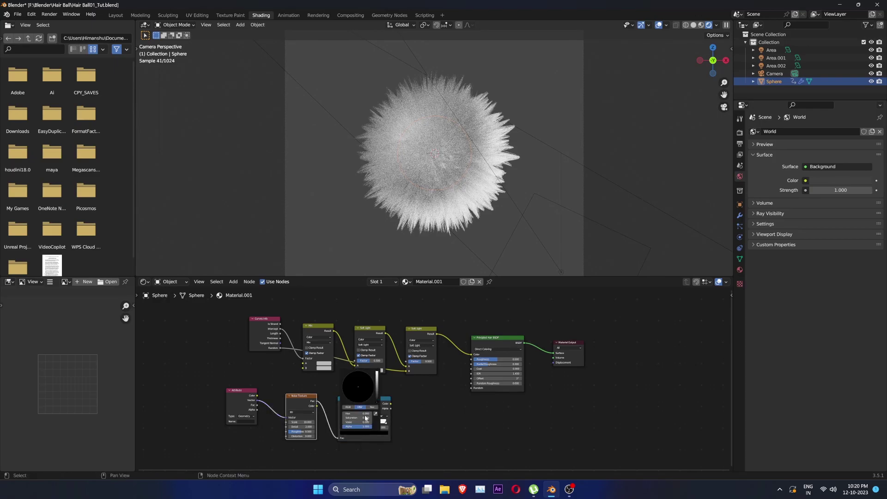
pyautogui.moveTo(363, 388); pyautogui.dragTo(367, 377)
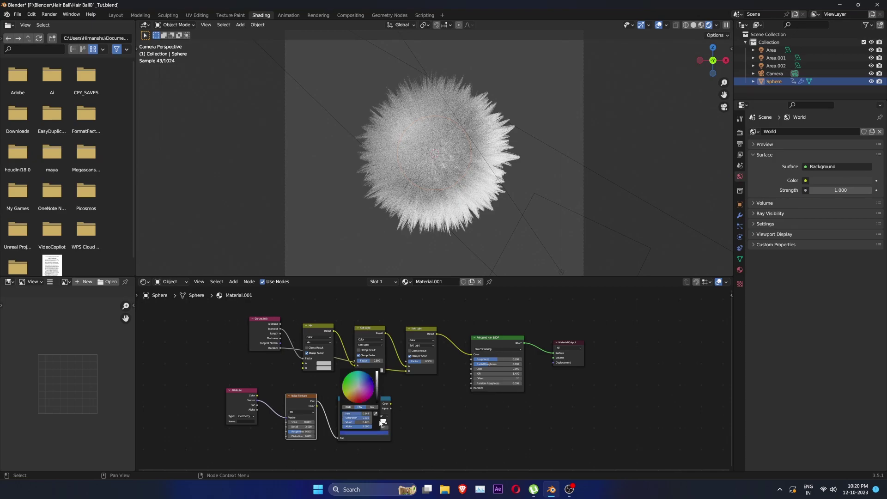
pyautogui.scroll(3, 389, 421)
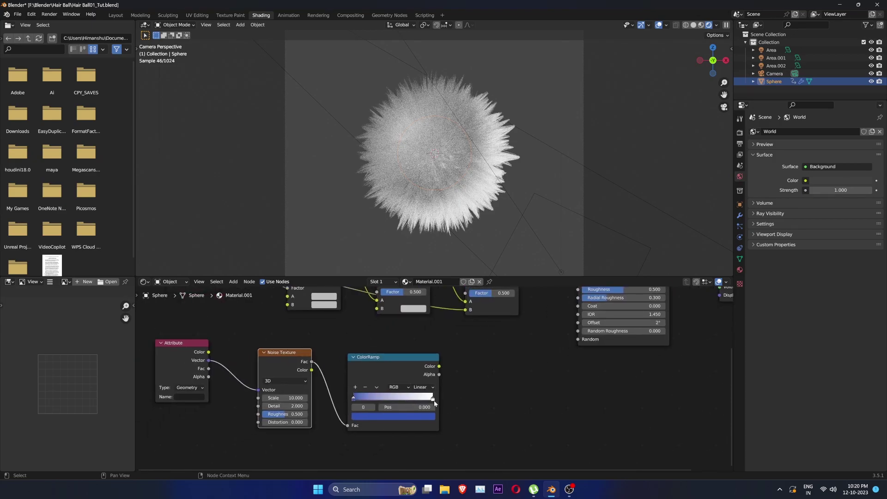
pyautogui.click(434, 400)
pyautogui.click(428, 417)
pyautogui.moveTo(395, 330); pyautogui.dragTo(392, 319)
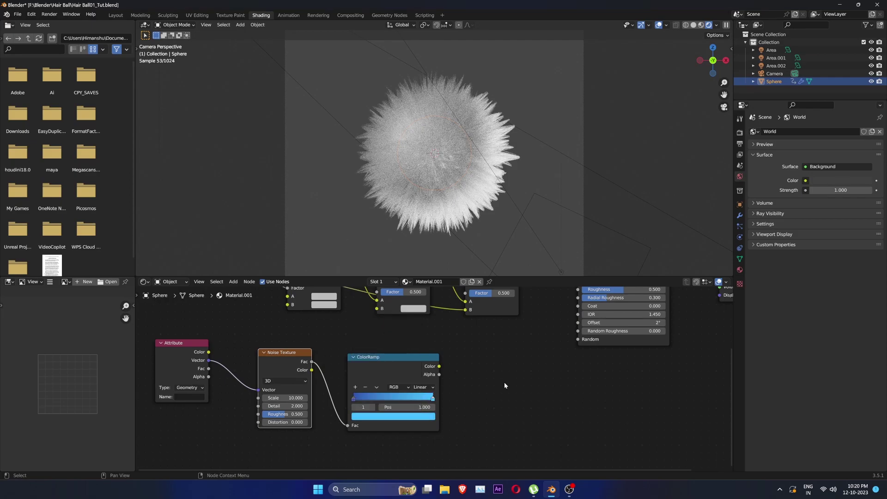
# Step: Move both ramp stops inward, the light one to about 0.7, and connect the ramp's Color to the middle Soft Light's B input
pyautogui.click(369, 397)
pyautogui.moveTo(437, 398); pyautogui.dragTo(417, 403)
pyautogui.press('Home')
pyautogui.moveTo(425, 403); pyautogui.dragTo(393, 361)
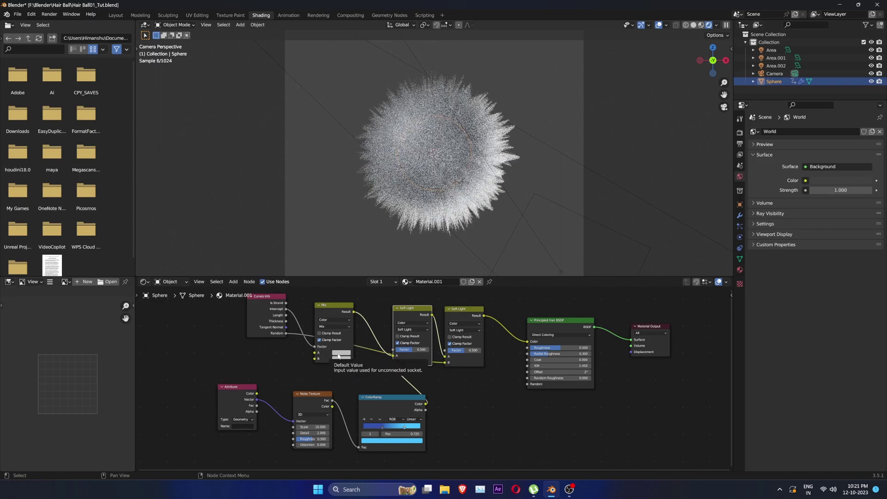
# Step: Sample the ramp's dark blue for the Mix node's A color and its light blue for the B color
pyautogui.click(339, 359)
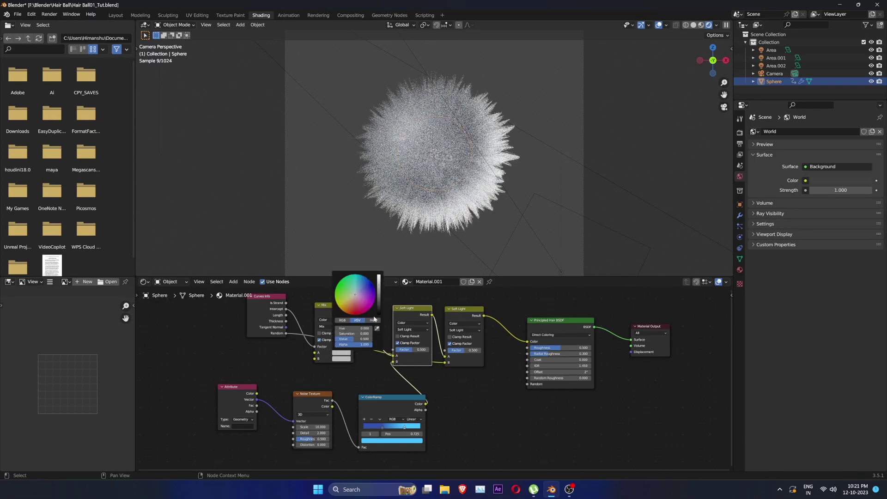
pyautogui.click(376, 328)
pyautogui.click(376, 425)
pyautogui.click(341, 358)
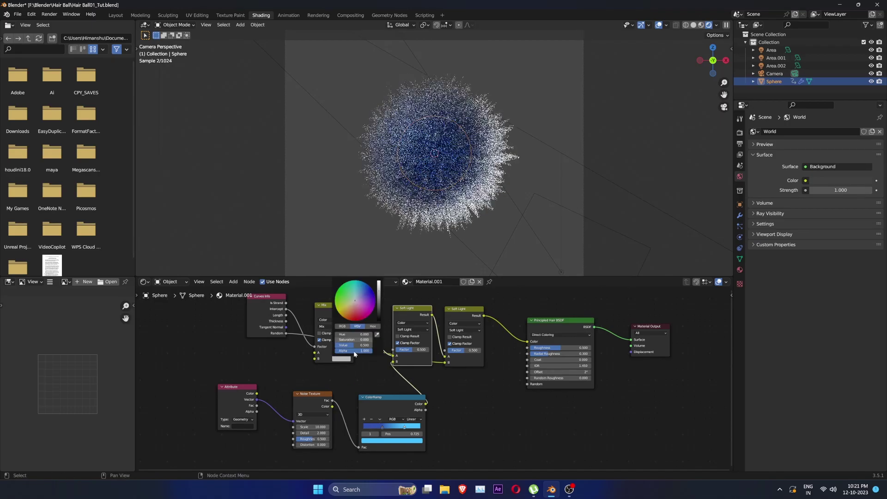
pyautogui.click(376, 335)
pyautogui.click(412, 425)
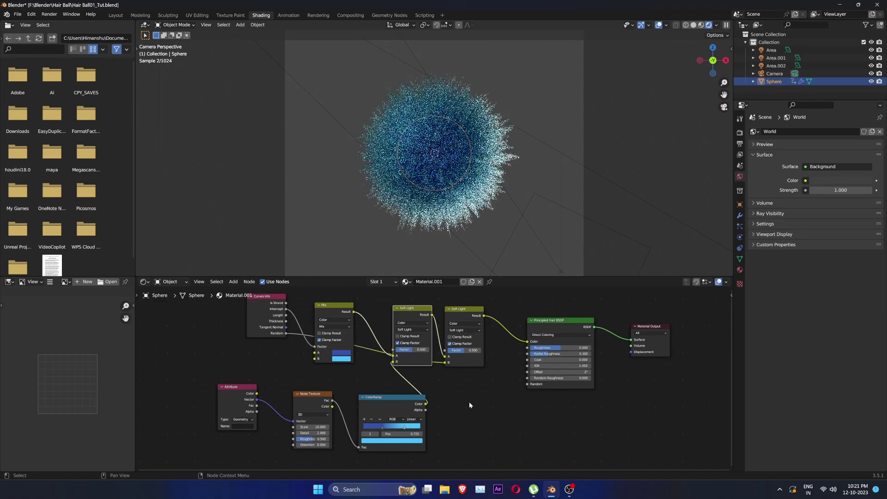
# Step: Select the area light at the ball's lower right and set its power to 500 W, then raise it to 1000 W
pyautogui.click(558, 267)
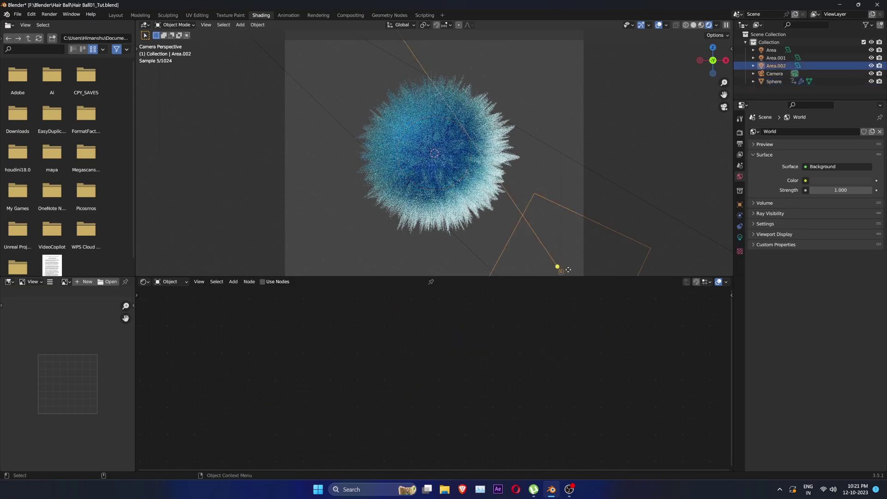
pyautogui.click(739, 237)
pyautogui.click(822, 184)
pyautogui.write('500')
pyautogui.press('Return')
pyautogui.click(822, 185)
pyautogui.write('1000')
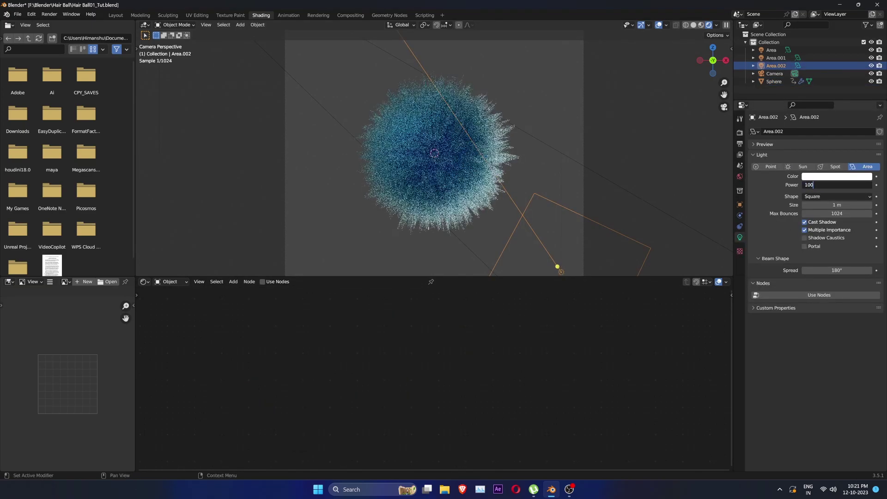
pyautogui.press('Return')
# Step: Move the selected area light closer to the ball and set its power to 800 W
pyautogui.press('g')
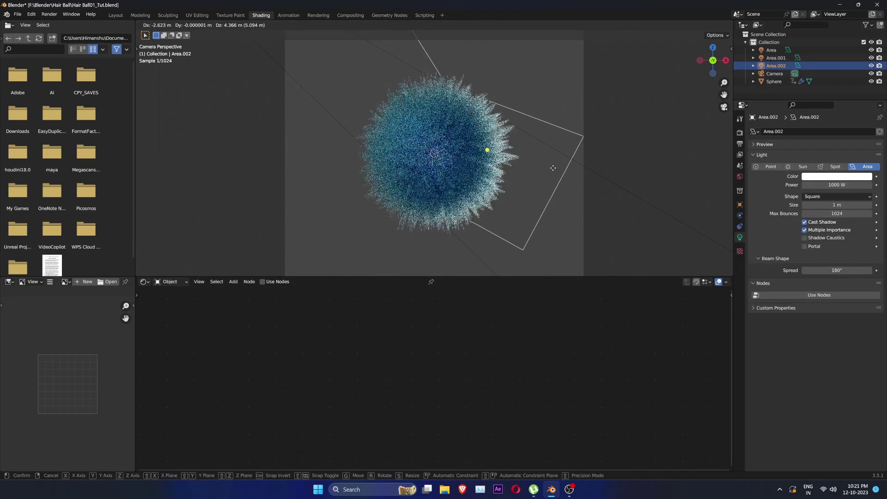
pyautogui.click(620, 232)
pyautogui.doubleClick(837, 185)
pyautogui.write('800')
pyautogui.press('Return')
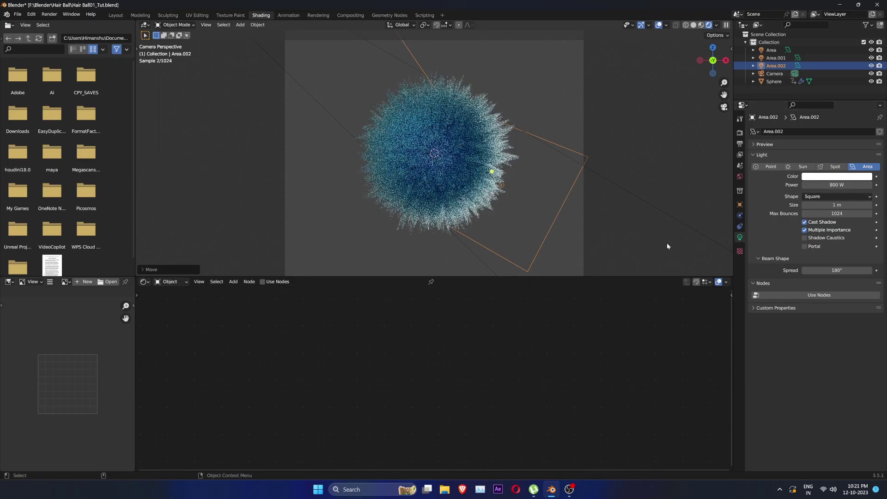
# Step: Reposition the area light at the ball's upper left and set its power to 1000 W
pyautogui.click(331, 105)
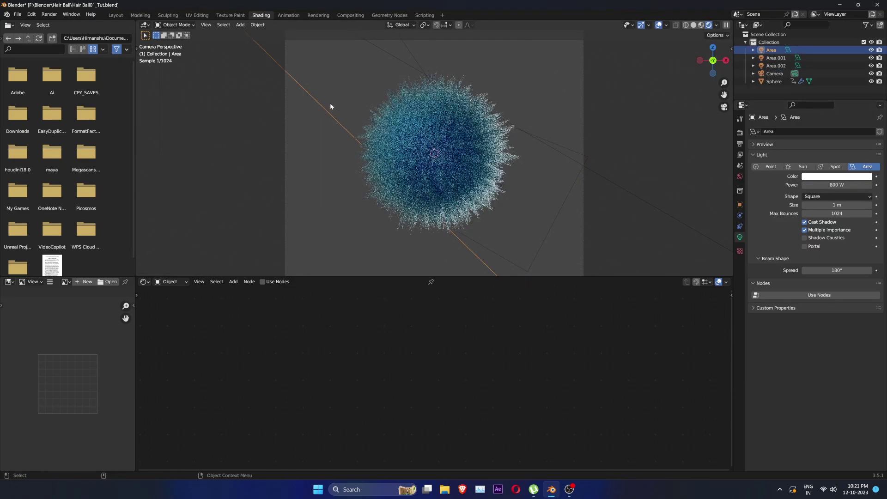
pyautogui.press('g')
pyautogui.click(443, 179)
pyautogui.click(836, 185)
pyautogui.write('1000')
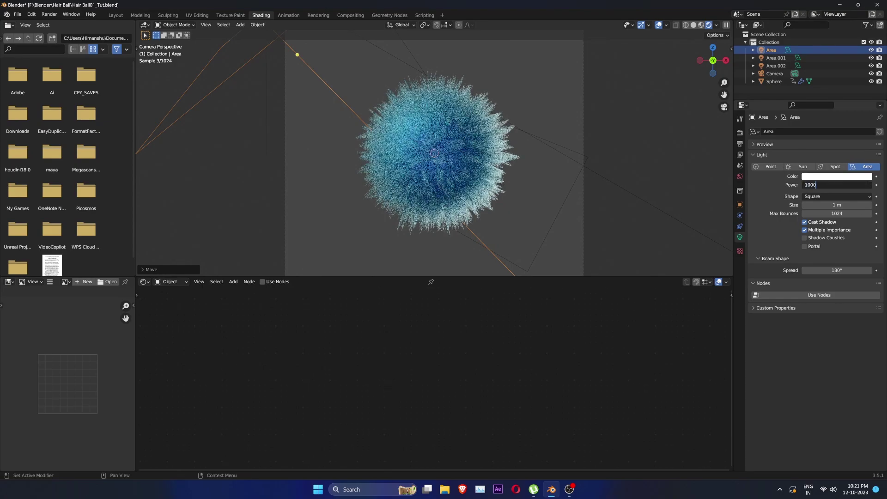
pyautogui.press('Return')
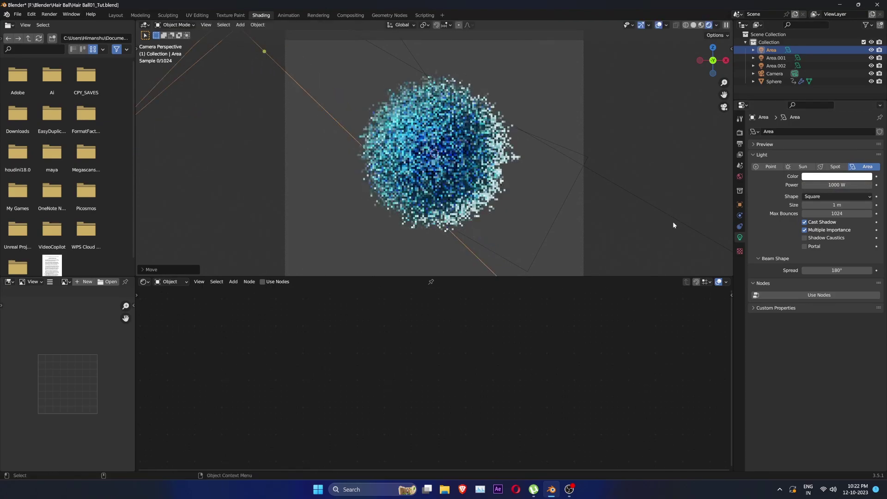
# Step: Return to the Layout workspace and display the scene in Material Preview shading
pyautogui.click(701, 25)
pyautogui.click(115, 15)
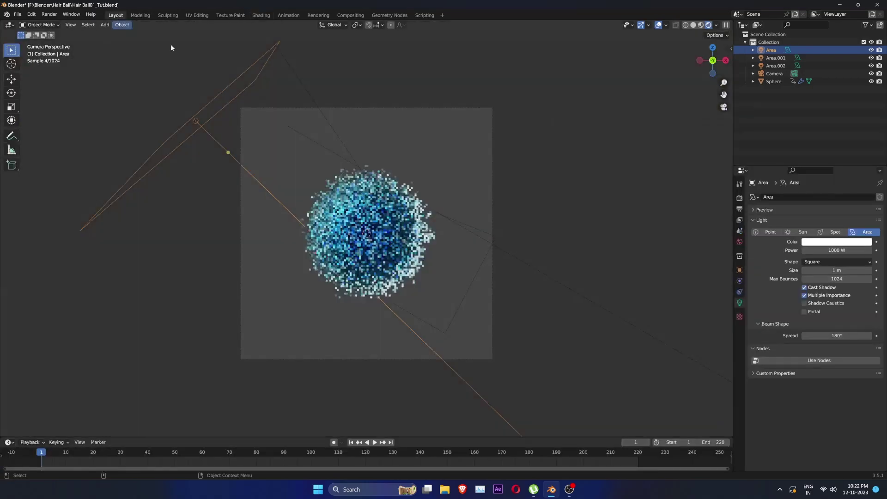
pyautogui.click(700, 25)
# Step: Add a plane mesh to the scene and rotate it 90° about the X axis
pyautogui.moveTo(480, 187); pyautogui.dragTo(453, 194, button='middle')
pyautogui.scroll(-7, 451, 194)
pyautogui.hotkey('shift', 'a')
pyautogui.moveTo(451, 195)
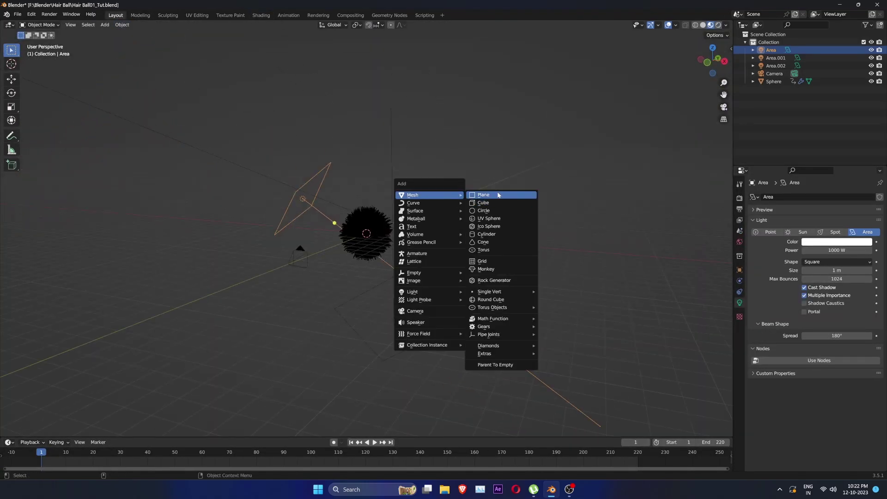
pyautogui.click(485, 194)
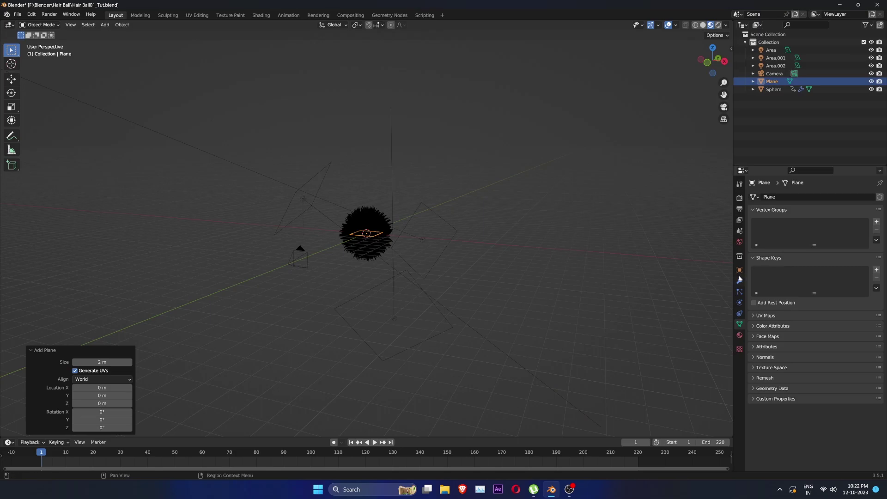
pyautogui.write('r')
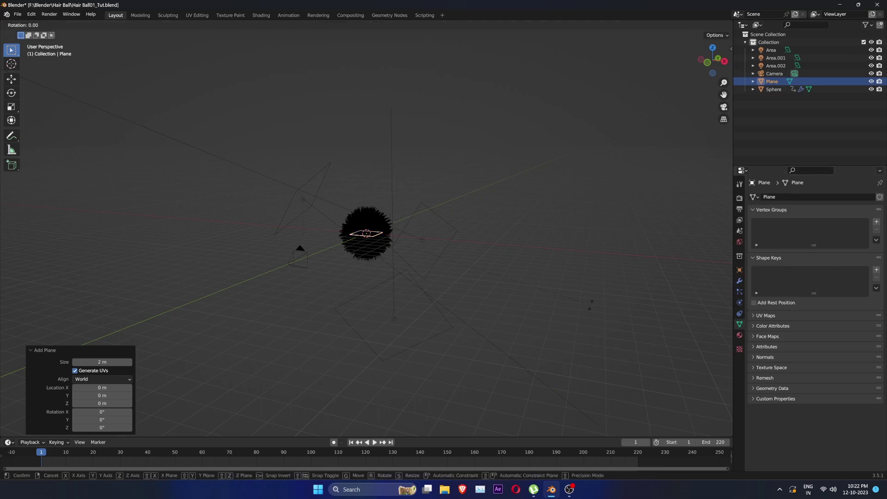
pyautogui.write('x90')
pyautogui.press('Return')
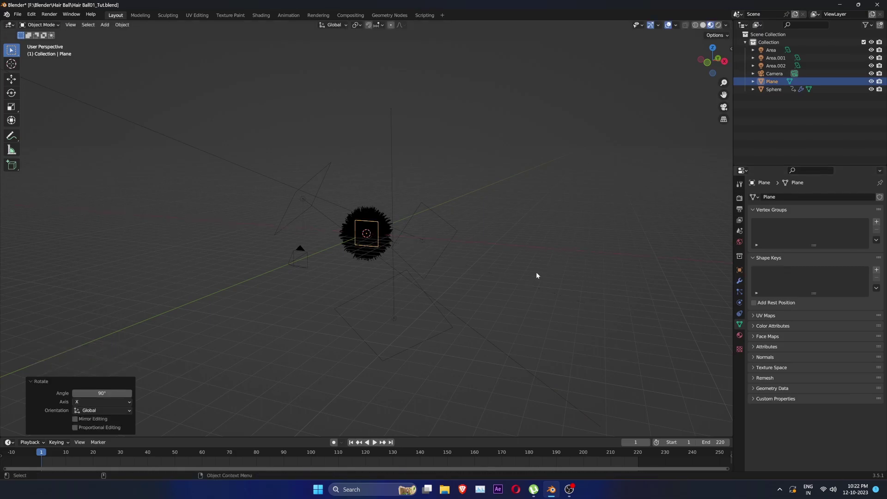
# Step: Move the plane about 13 m along Y behind the ball and scale it up beyond the camera frame, to about 13.8
pyautogui.press('g')
pyautogui.press('y')
pyautogui.click(398, 323)
pyautogui.press('KP_0')
pyautogui.press('s')
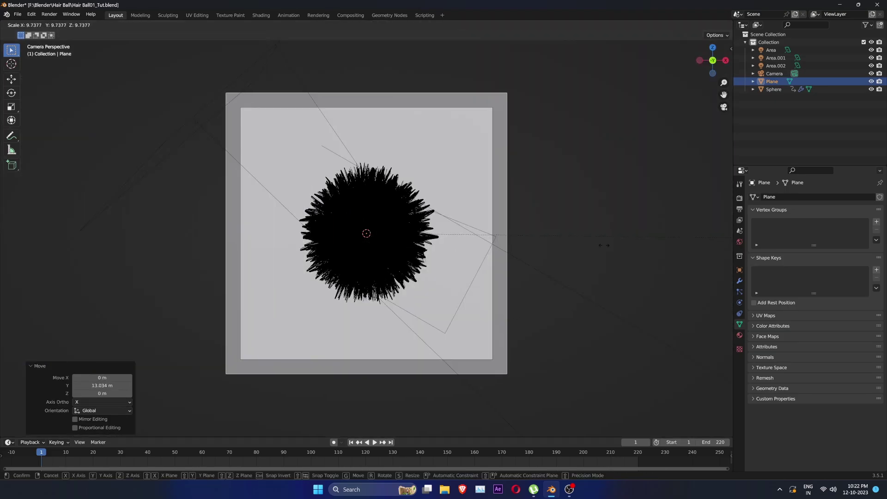
pyautogui.click(701, 249)
# Step: Push the plane farther back along Y to about 20.3 m while it still fills the camera frame
pyautogui.moveTo(701, 249); pyautogui.dragTo(418, 301, button='middle')
pyautogui.scroll(-3, 541, 238)
pyautogui.click(541, 239)
pyautogui.press('g')
pyautogui.press('y')
pyautogui.click(628, 229)
pyautogui.press('g')
pyautogui.press('y')
pyautogui.click(593, 234)
pyautogui.press('KP_0')
# Step: Duplicate the 500 W area light behind the ball in place and rotate the copy toward the backdrop plane
pyautogui.scroll(-6, 418, 300)
pyautogui.click(423, 246)
pyautogui.hotkey('shift', 'd')
pyautogui.press('Escape')
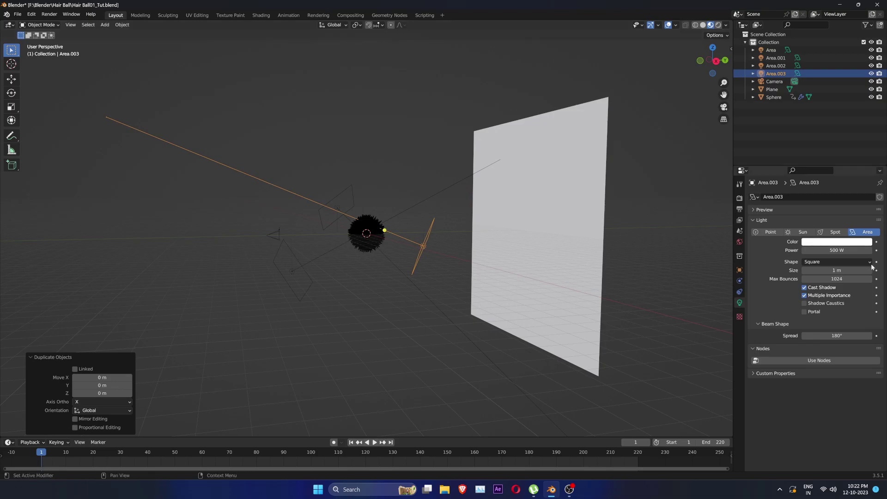
pyautogui.press('r')
pyautogui.click(388, 323)
pyautogui.moveTo(520, 231); pyautogui.dragTo(465, 207, button='middle')
pyautogui.press('r')
pyautogui.click(517, 252)
# Step: Move the duplicated area light below the camera frame and scale it up by about 1.88
pyautogui.press('g')
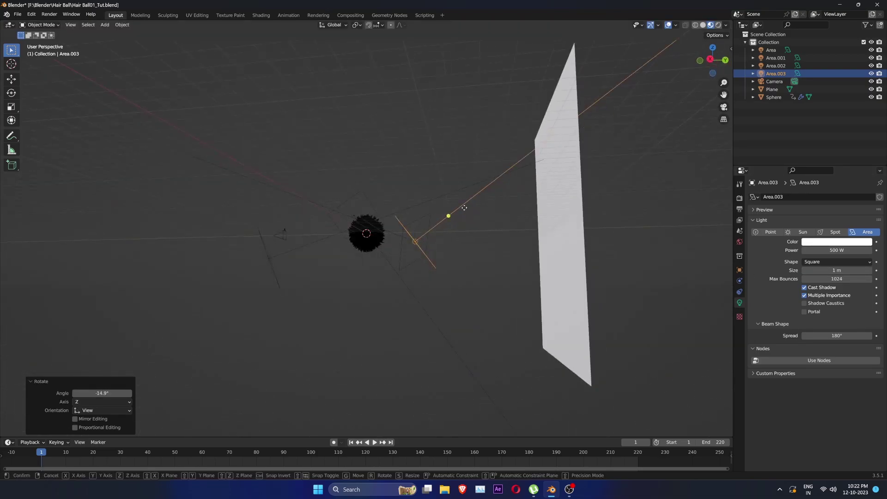
pyautogui.click(503, 264)
pyautogui.press('s')
pyautogui.click(493, 273)
pyautogui.press('KP_0')
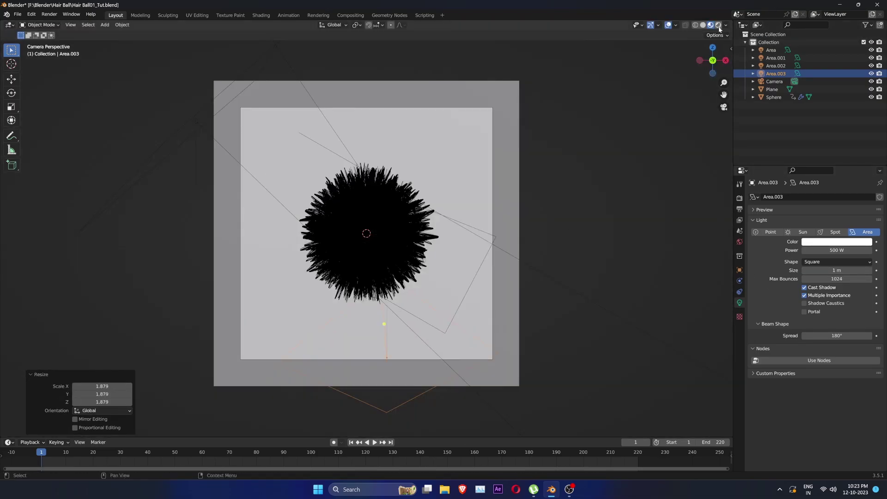
# Step: Display Rendered shading and give the plane a new material with specular 0.2 and roughness 0.8
pyautogui.click(719, 26)
pyautogui.click(480, 180)
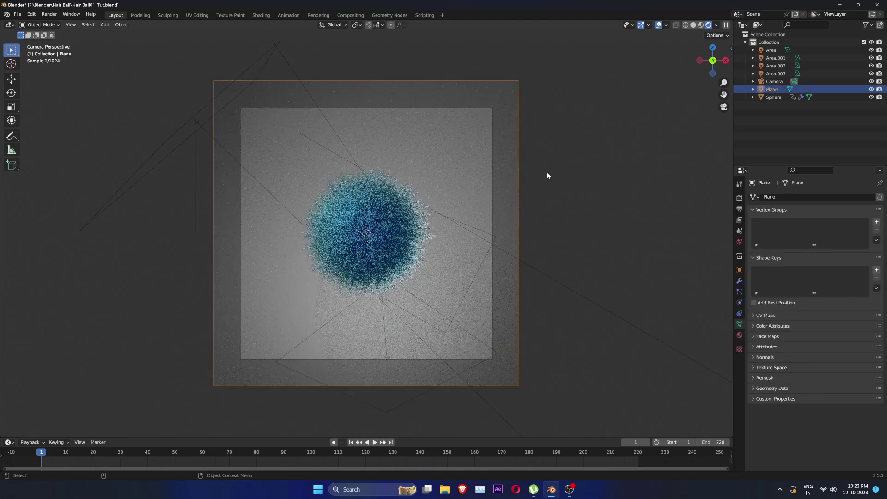
pyautogui.click(739, 335)
pyautogui.click(848, 231)
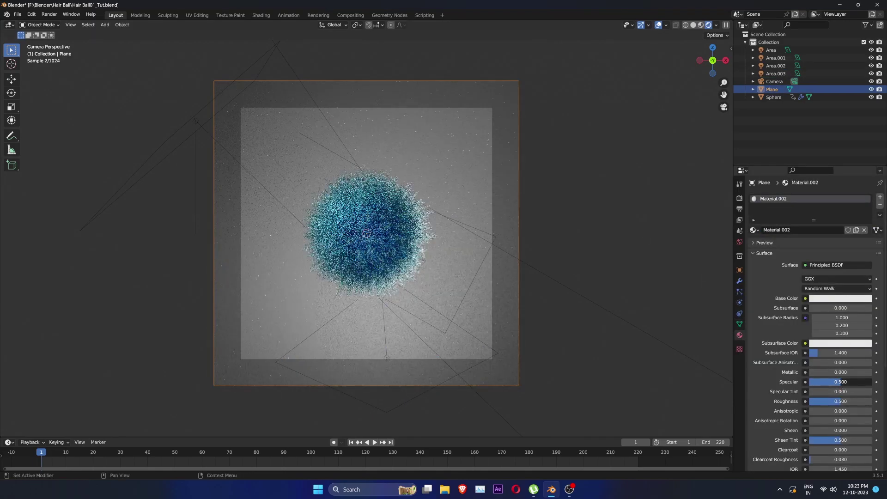
pyautogui.click(840, 382)
pyautogui.write('0.2')
pyautogui.press('Tab')
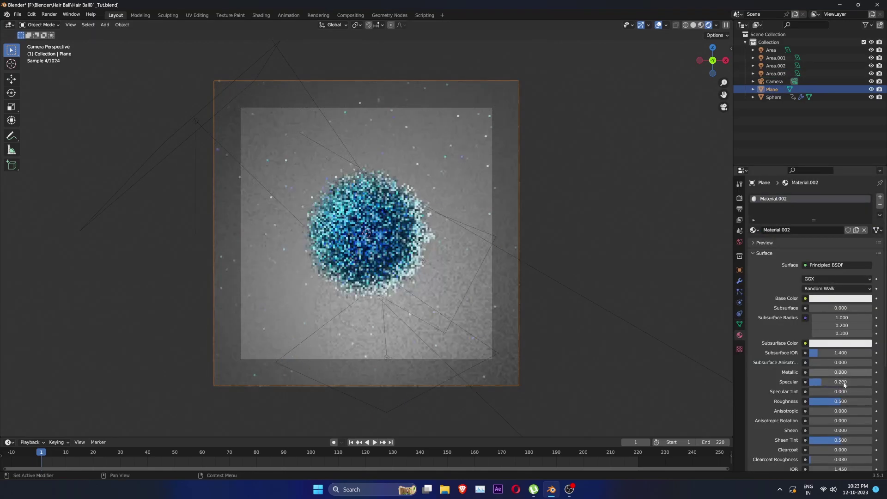
pyautogui.write('.8')
pyautogui.press('Return')
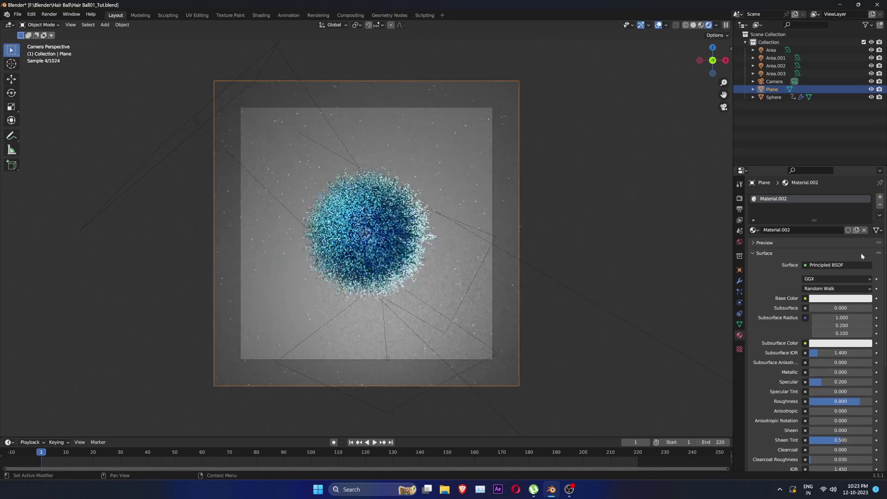
# Step: Set the plane material's base color to a saturated cyan-blue
pyautogui.click(827, 300)
pyautogui.moveTo(848, 200); pyautogui.dragTo(802, 213)
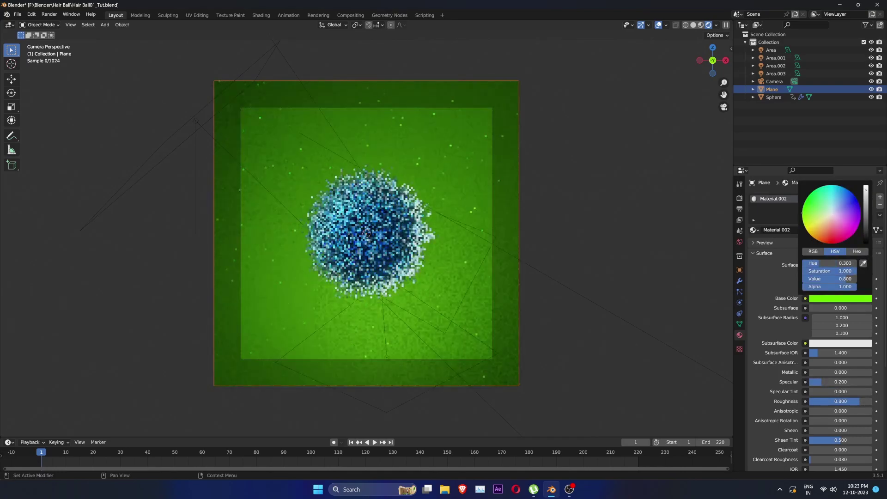
pyautogui.click(837, 195)
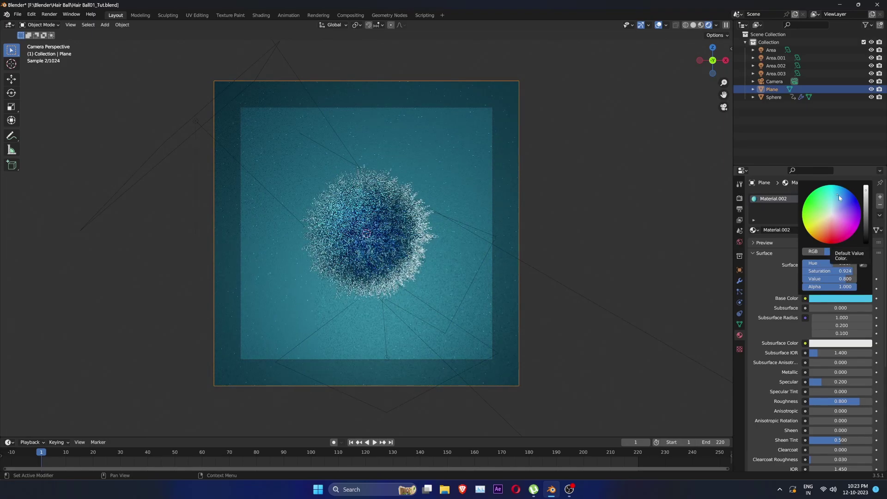
pyautogui.click(840, 198)
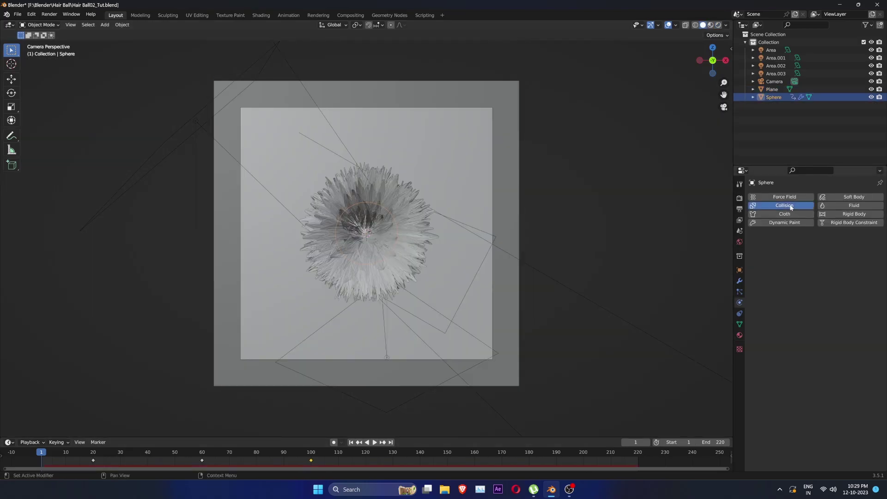
# Step: Enable Collision physics on the sphere, then delete all bakes and rebake its hair dynamics
pyautogui.click(780, 205)
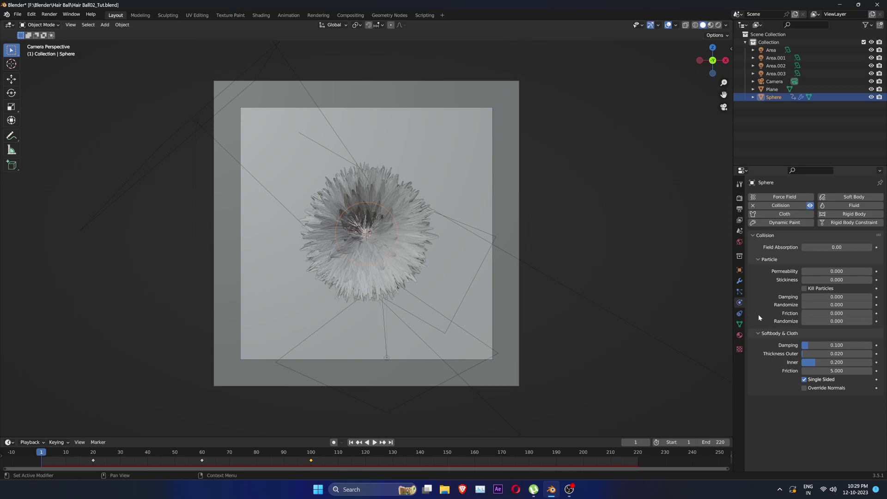
pyautogui.click(739, 292)
pyautogui.scroll(-10, 797, 381)
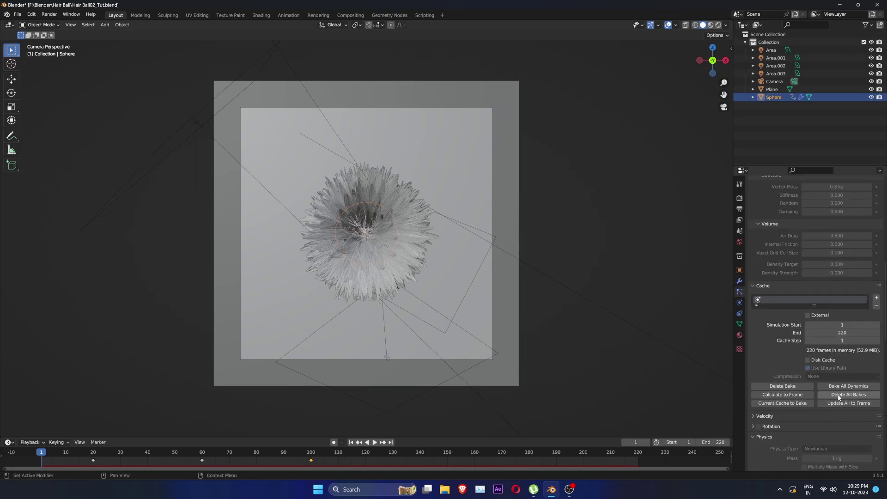
pyautogui.click(839, 397)
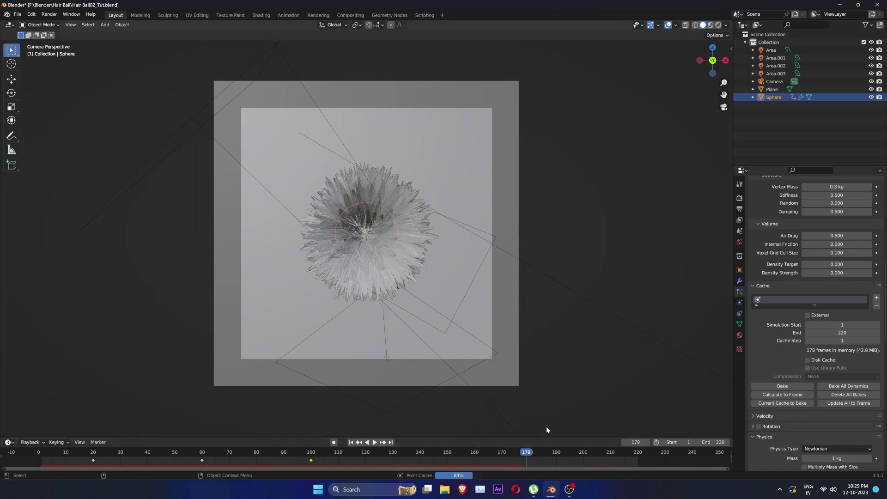
# Step: Play the baked animation and scrub the timeline to check how the hair moves
pyautogui.click(375, 442)
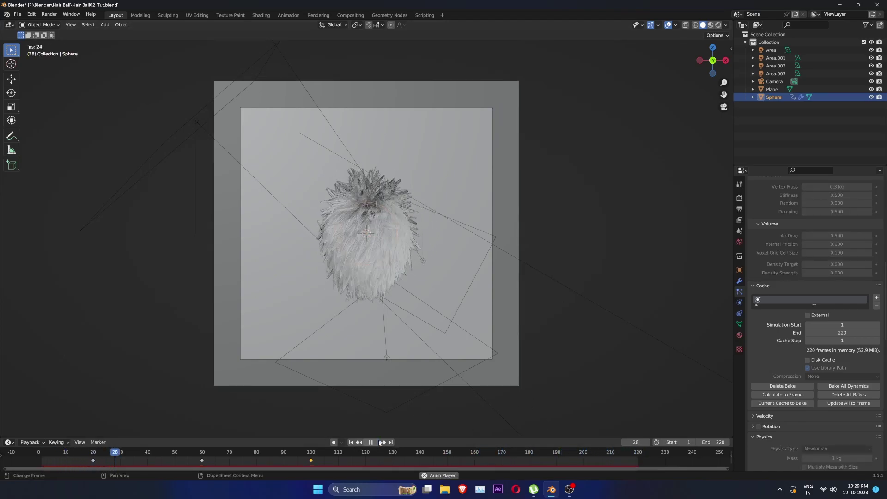
pyautogui.click(370, 442)
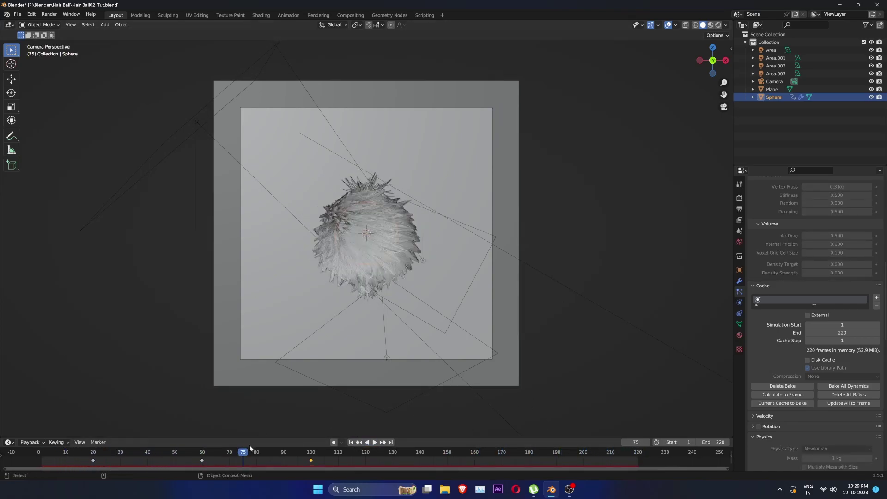
pyautogui.moveTo(249, 451); pyautogui.dragTo(234, 452)
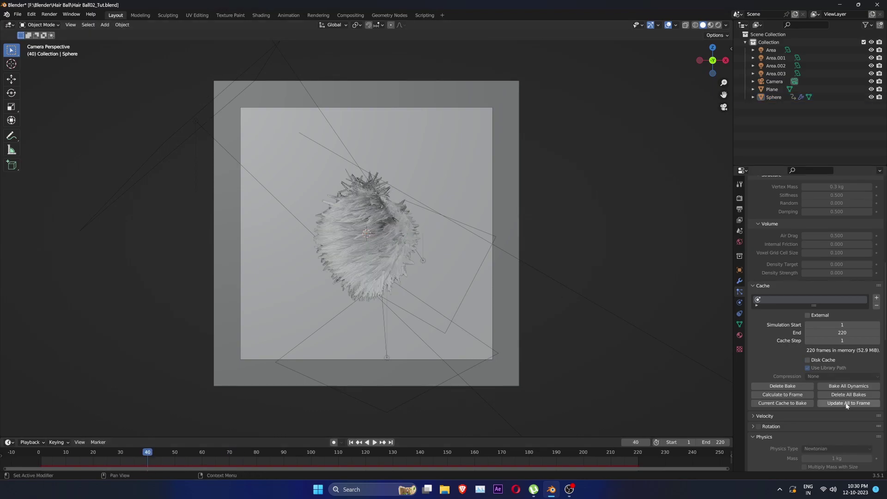
# Step: Replace the sphere's hair bake with a new one for frames 1 to 220 and play it back
pyautogui.click(793, 385)
pyautogui.click(385, 228)
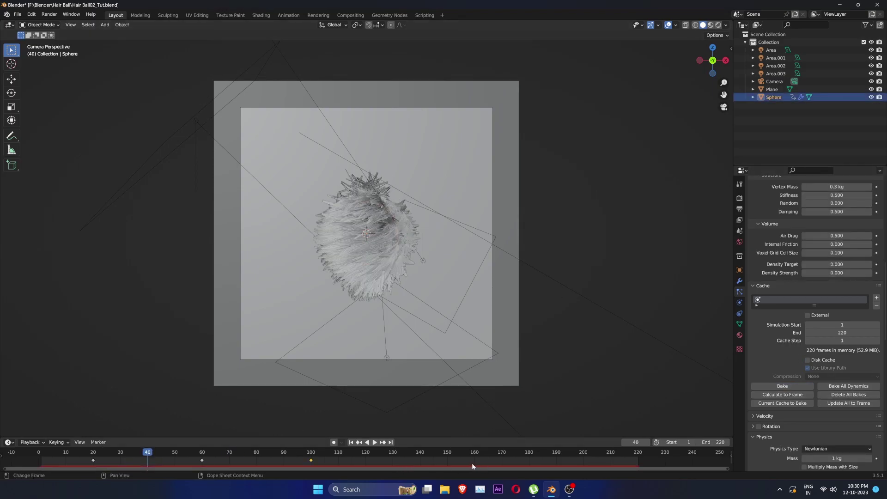
pyautogui.moveTo(472, 463); pyautogui.dragTo(149, 464)
pyautogui.click(328, 424)
pyautogui.click(351, 442)
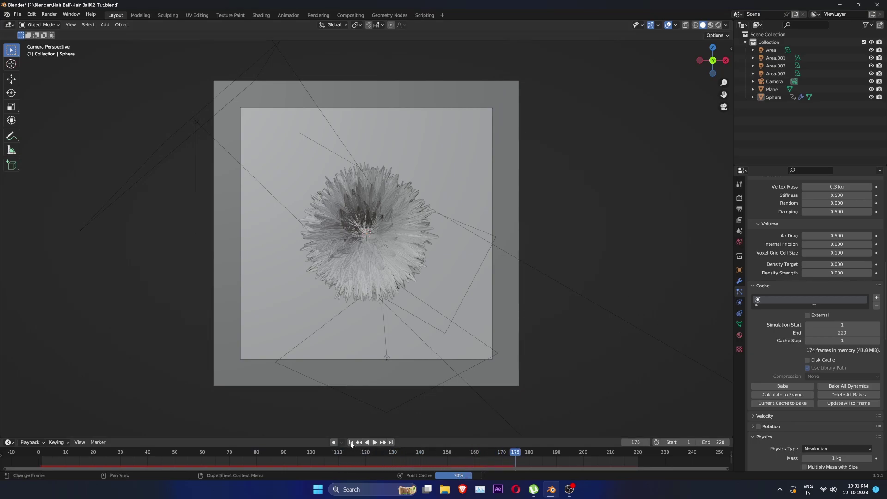
pyautogui.click(375, 442)
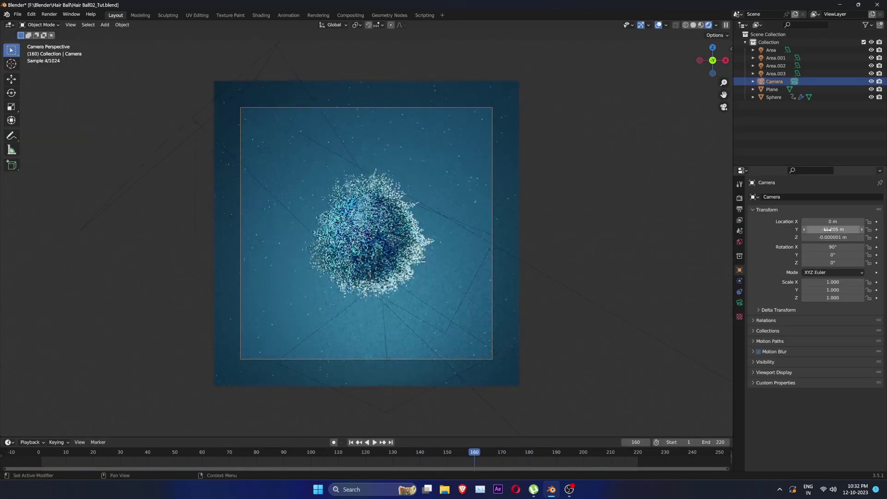
# Step: Bring the camera closer to the ball by setting its Y location to about -8.63 m
pyautogui.moveTo(826, 229); pyautogui.dragTo(850, 229)
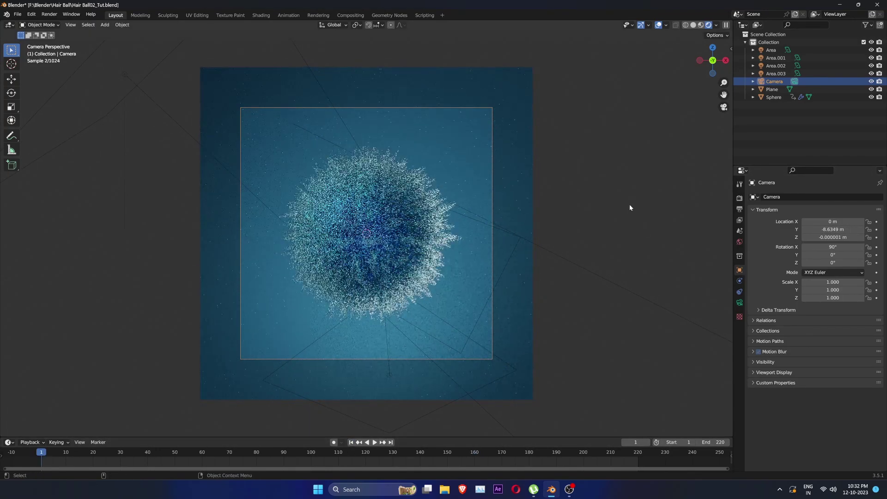
pyautogui.click(450, 344)
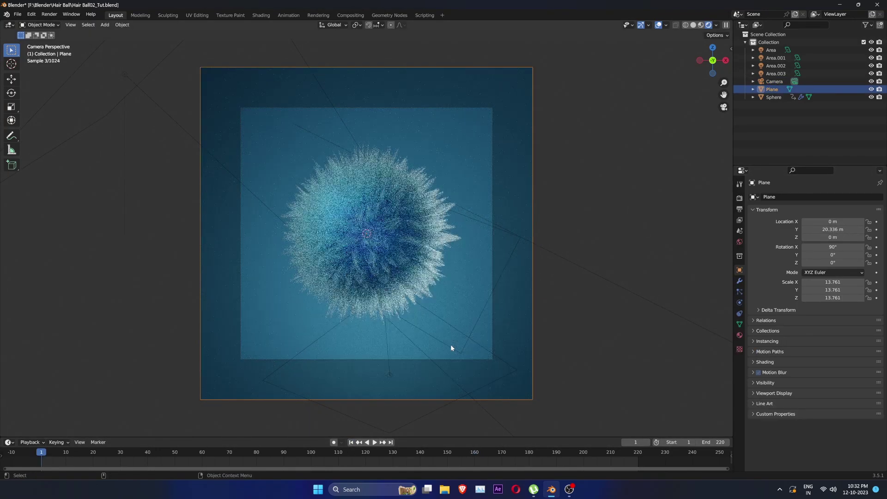
# Step: Tint the Area.002 light, first trying a saturated purple and settling on cyan
pyautogui.click(770, 76)
pyautogui.click(775, 65)
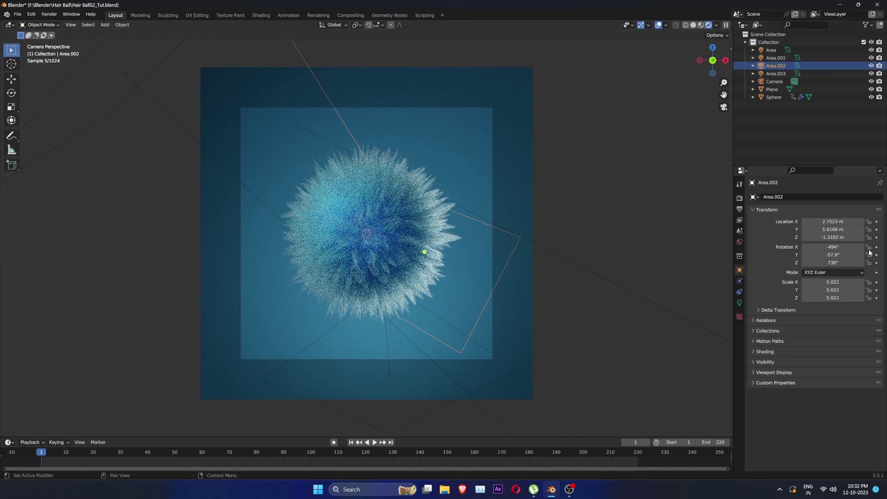
pyautogui.click(739, 303)
pyautogui.click(836, 241)
pyautogui.moveTo(825, 170); pyautogui.dragTo(854, 189)
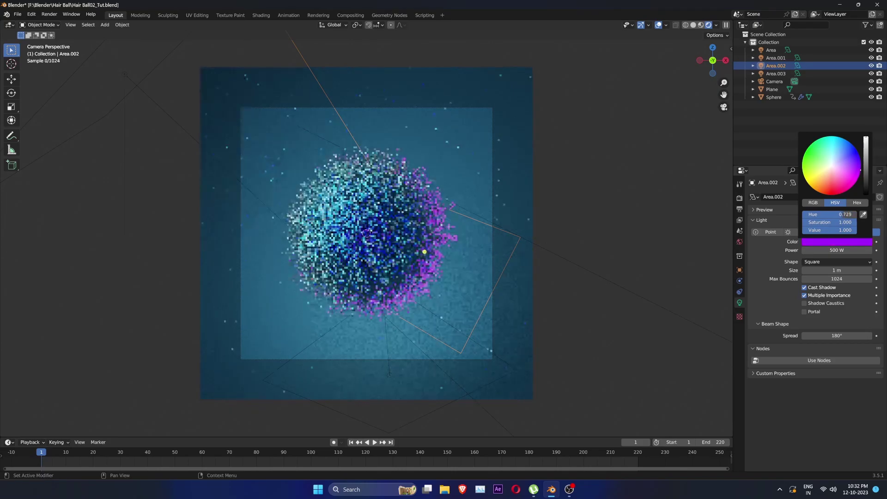
pyautogui.click(839, 243)
pyautogui.moveTo(852, 148); pyautogui.dragTo(836, 143)
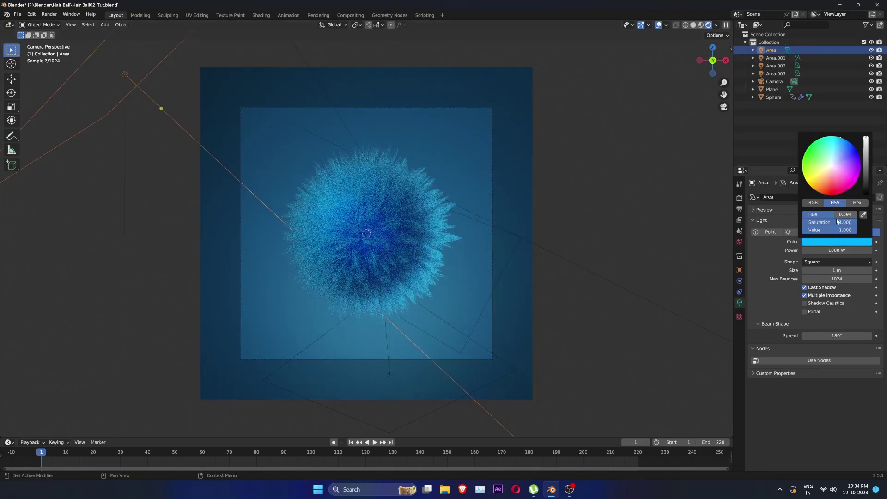
# Step: Give the Area light a pale blue color with hue 0.594 and saturation about 0.5
pyautogui.moveTo(837, 221); pyautogui.dragTo(810, 222)
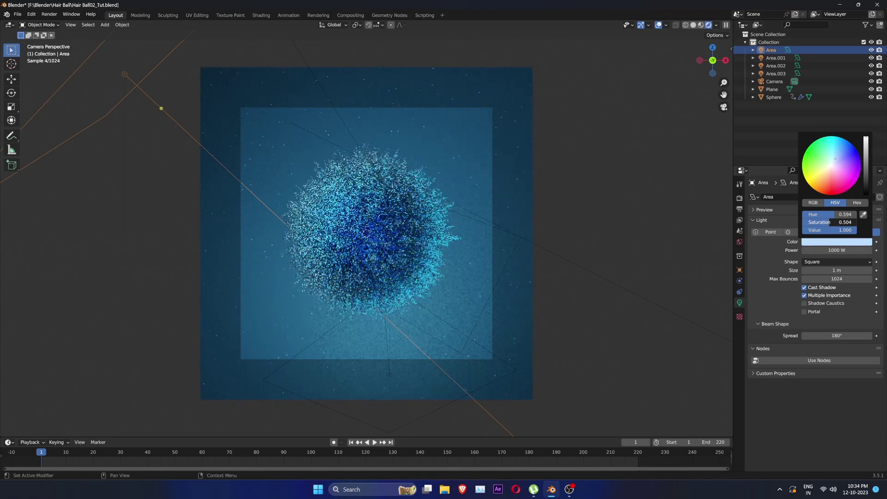
# Step: Change the color of the Area.003 light to light blue
pyautogui.click(776, 58)
pyautogui.click(776, 66)
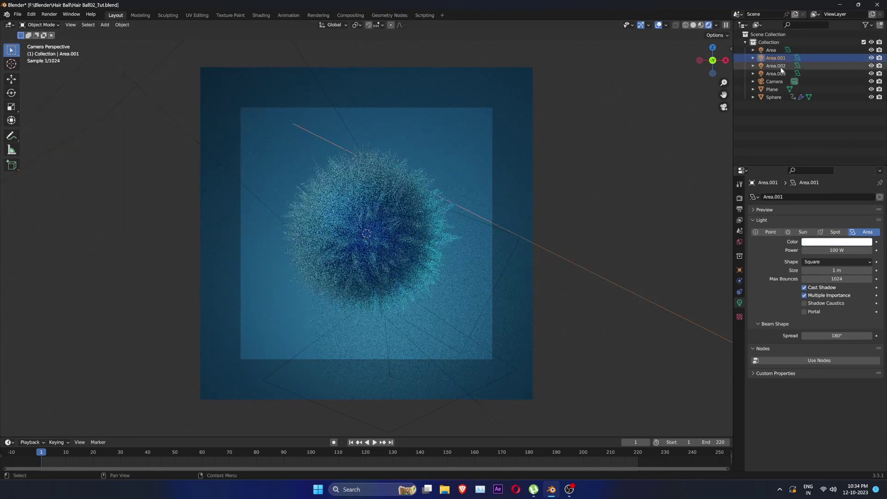
pyautogui.click(776, 73)
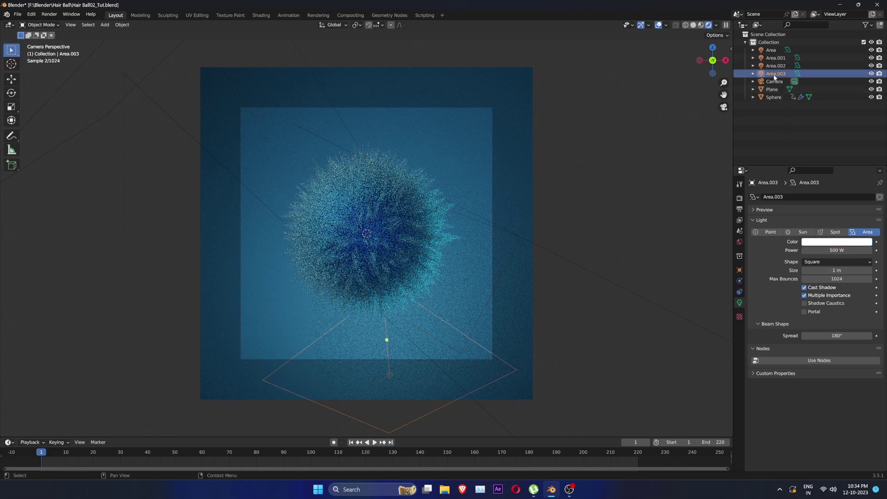
pyautogui.click(837, 243)
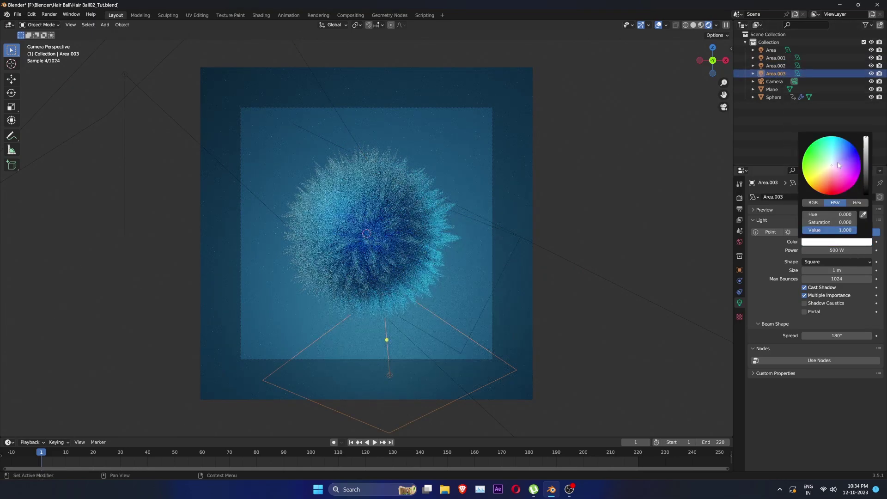
pyautogui.moveTo(838, 164)
pyautogui.mouseDown()
pyautogui.moveTo(841, 142)
pyautogui.moveTo(837, 148)
pyautogui.mouseUp()
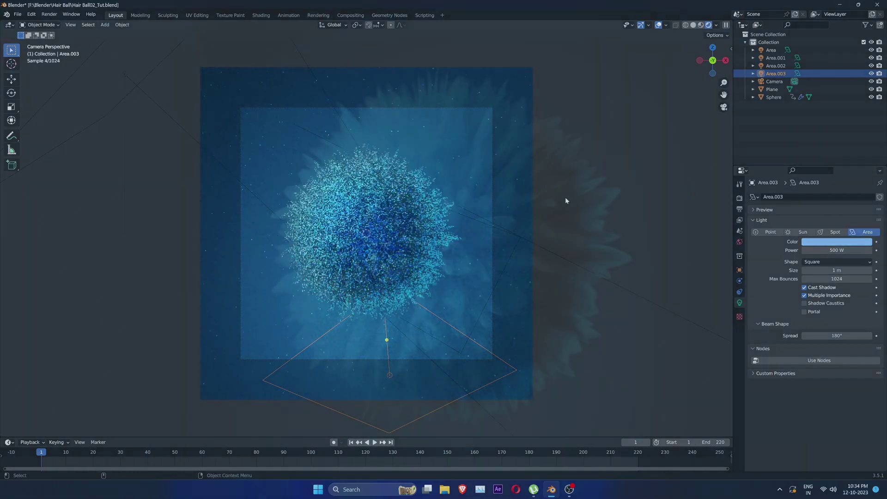